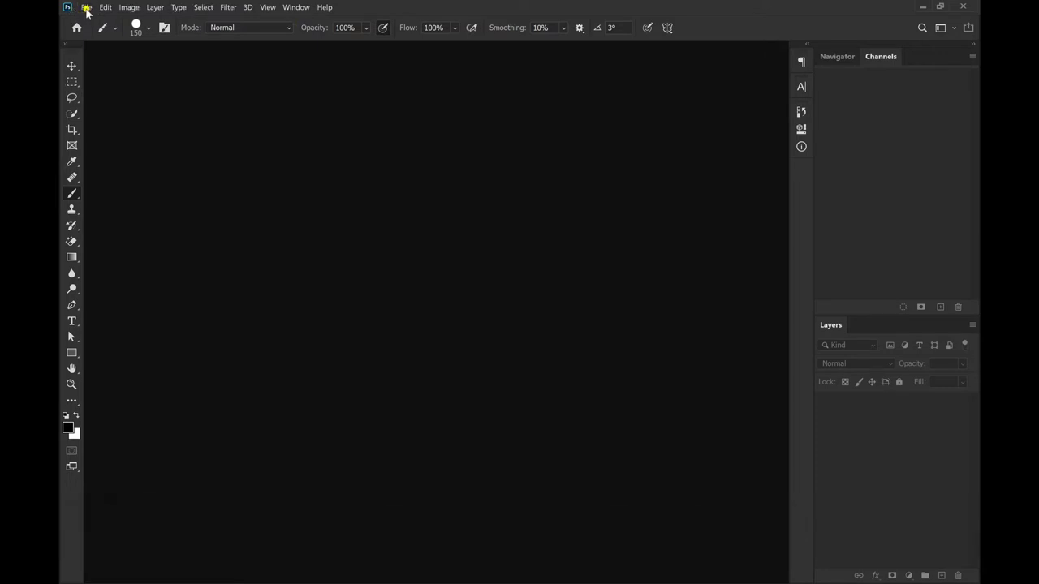
Step: Create a new 22 x 36 in document at 300 ppi in RGB Color
click(86, 8)
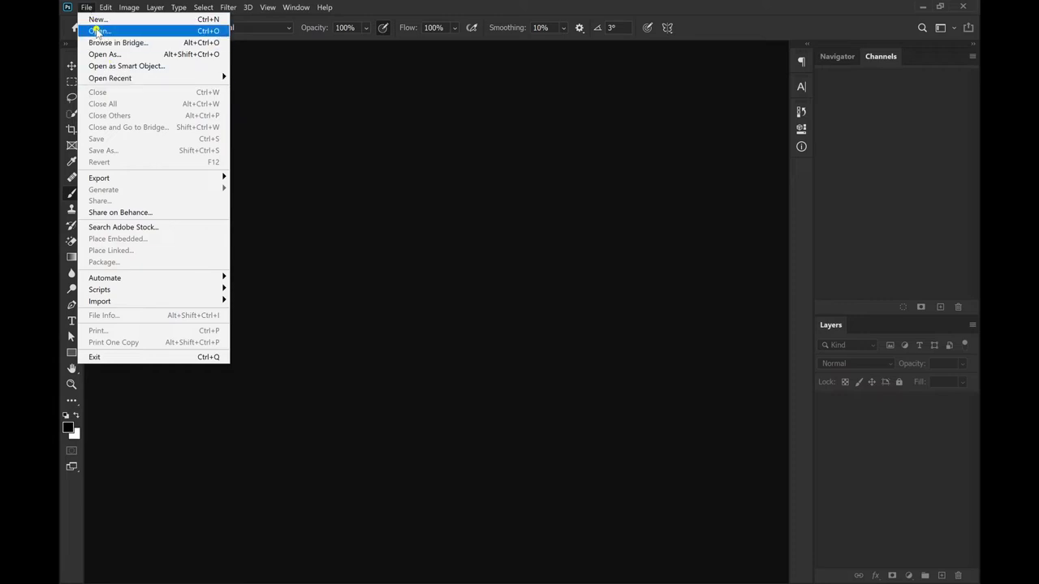
click(98, 31)
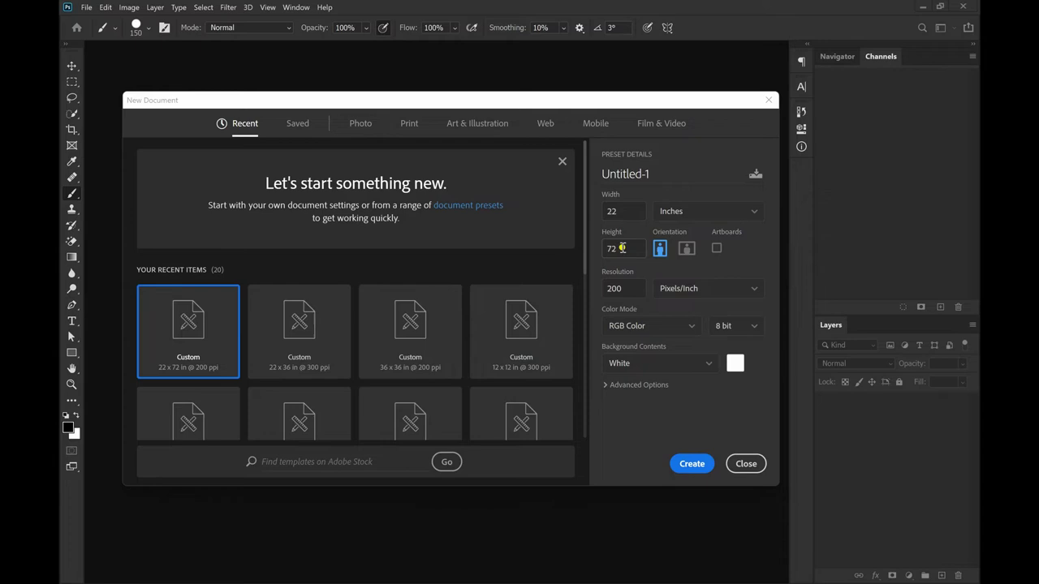
drag(622, 249, 581, 246)
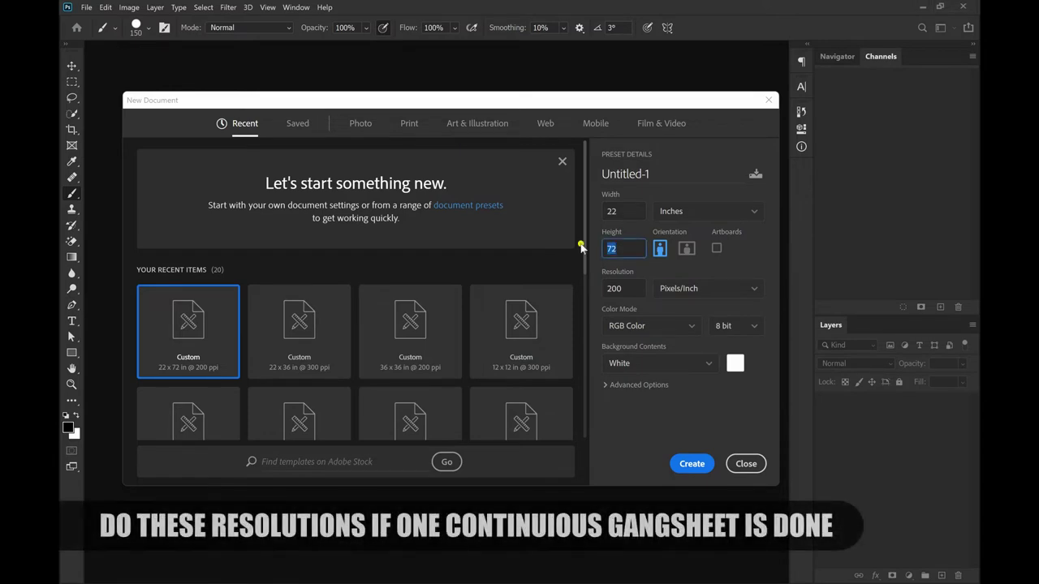
text(36)
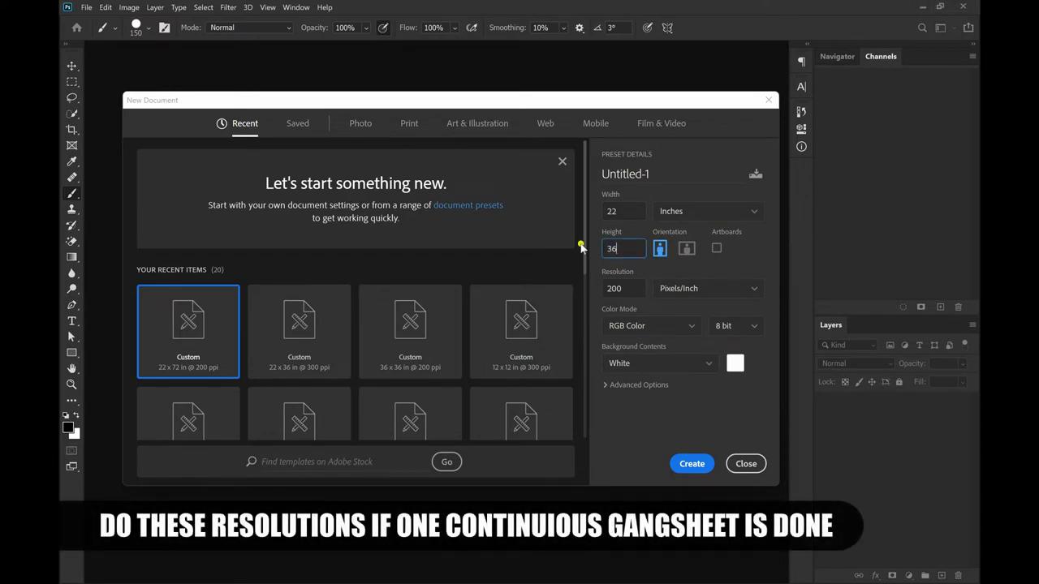
double_click(613, 289)
text(300)
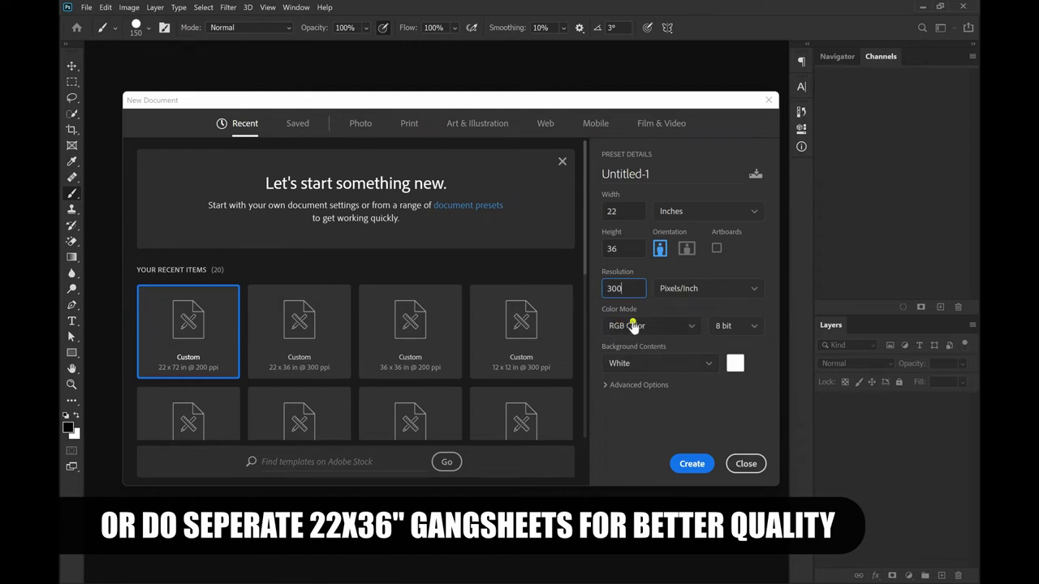
click(684, 326)
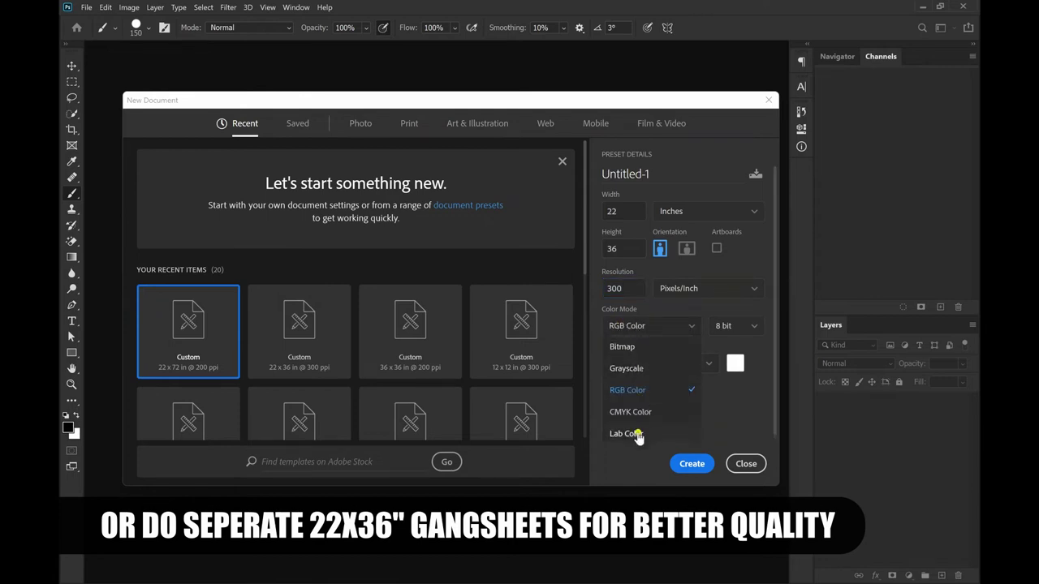
click(637, 391)
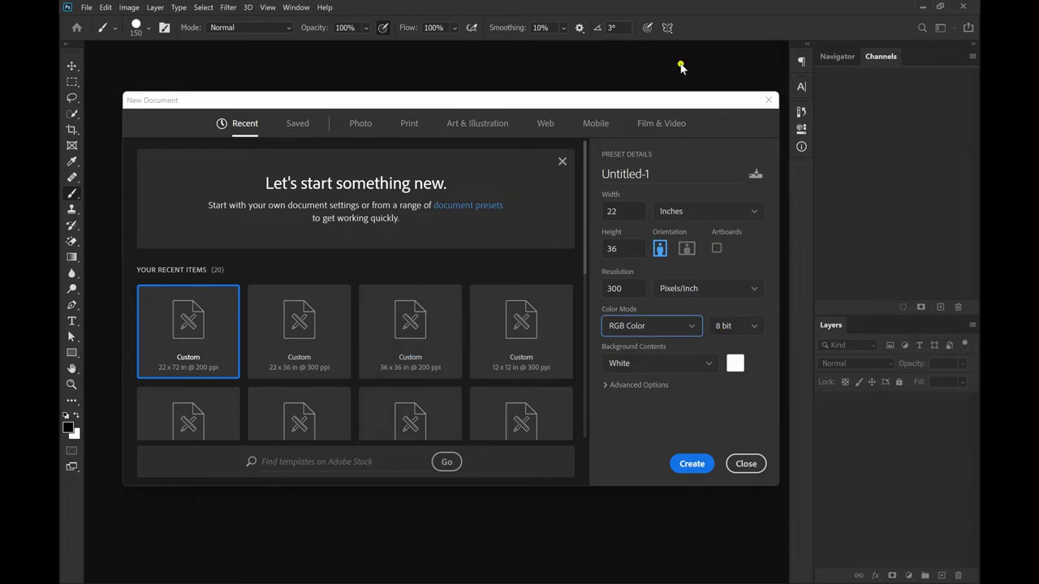
click(693, 465)
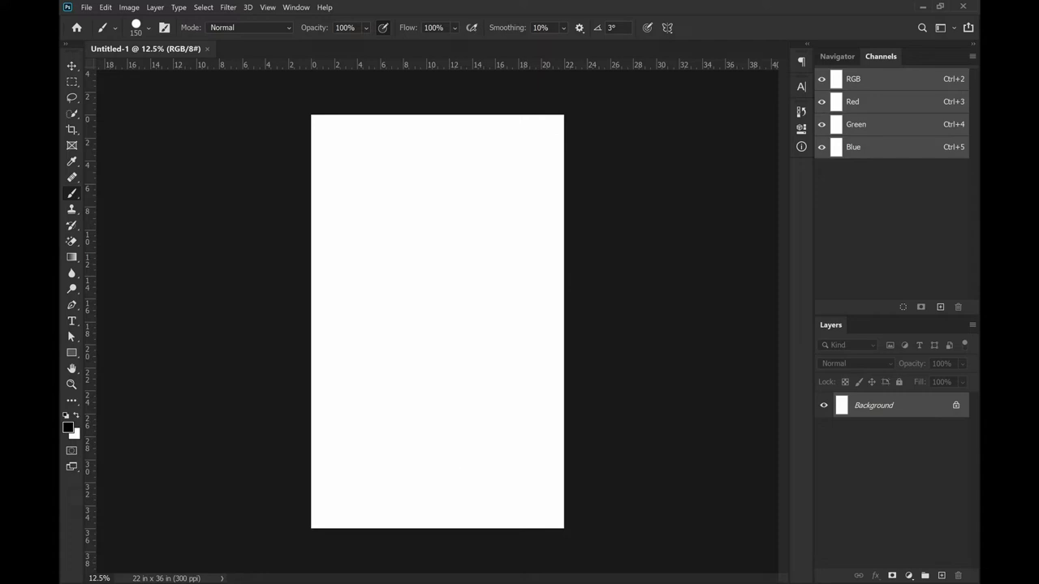
Step: Drag the king-von pink portrait from the Pictures folder onto the Photoshop canvas
click(494, 583)
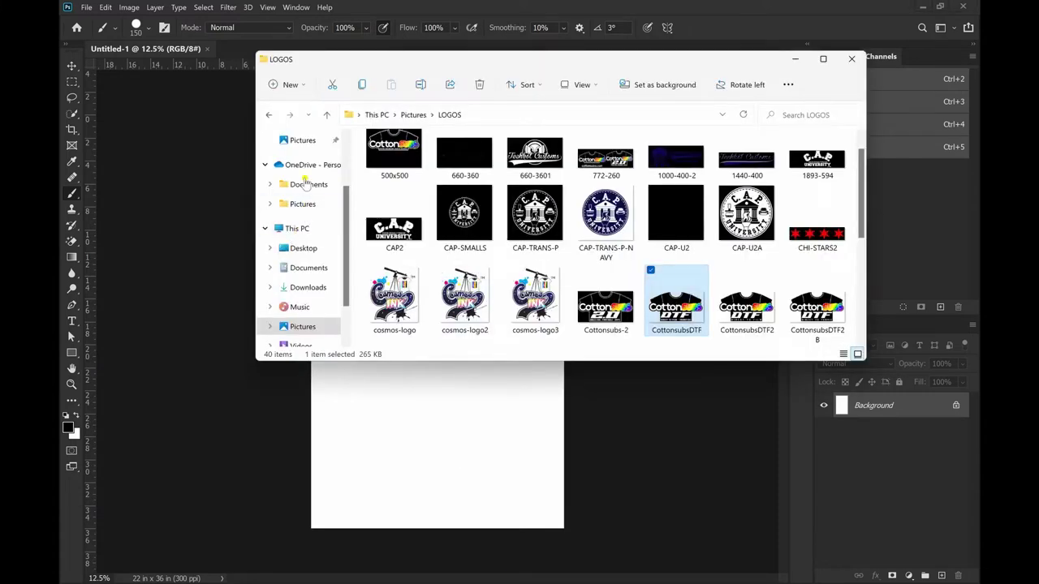
click(302, 139)
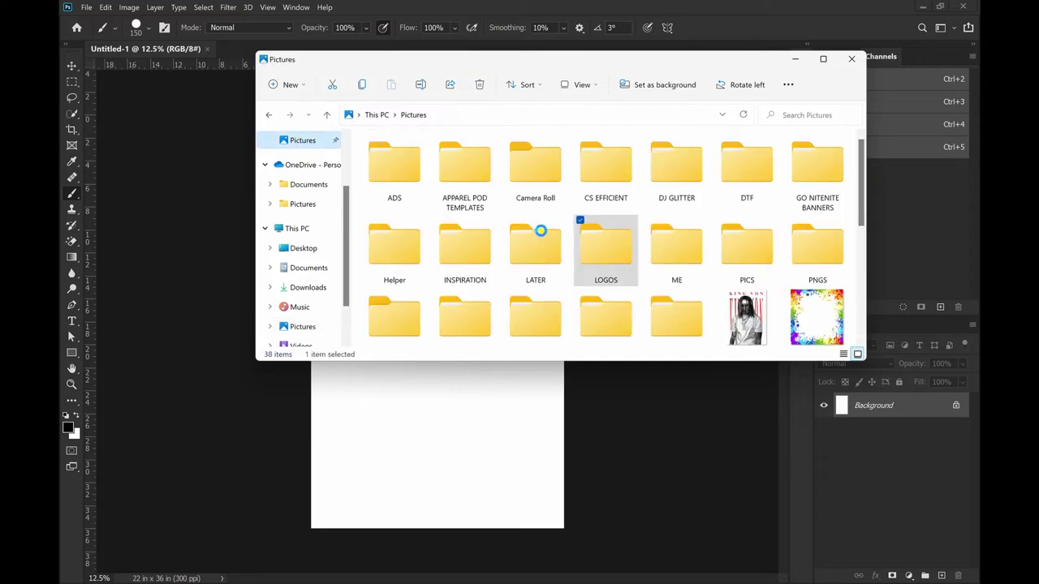
scroll(591, 256, down, 2)
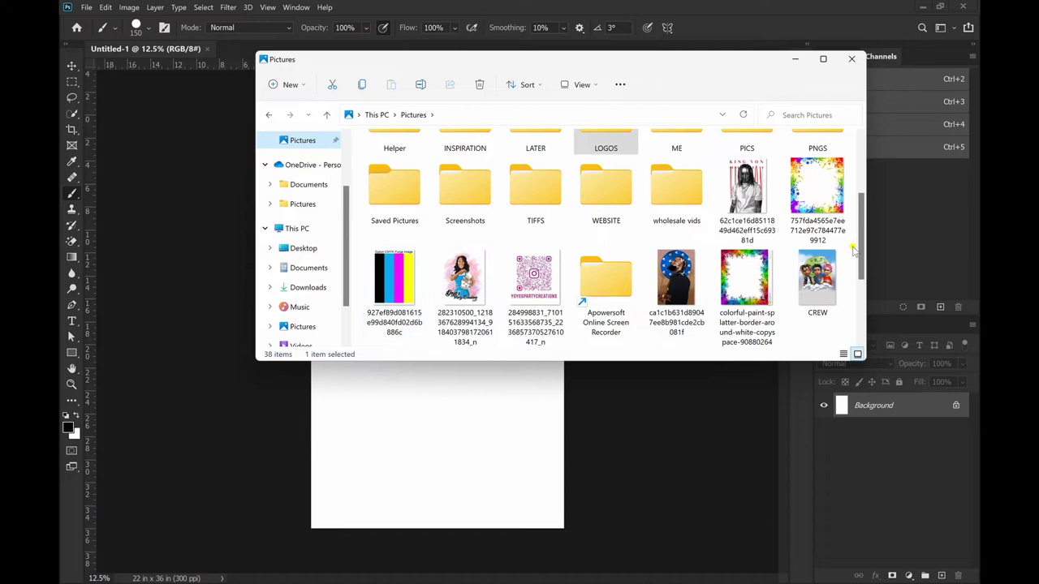
scroll(742, 229, down, 2)
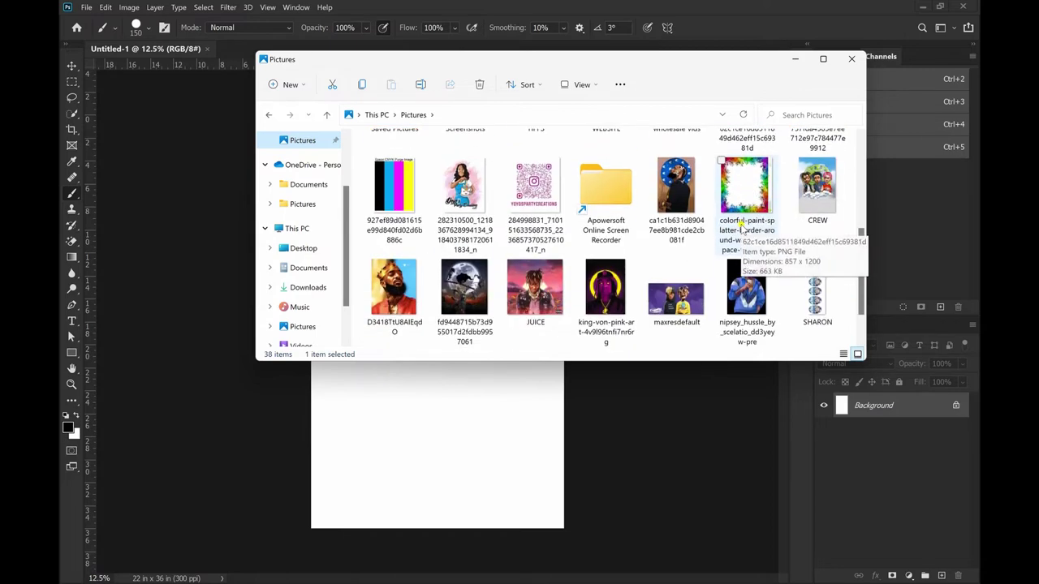
click(586, 281)
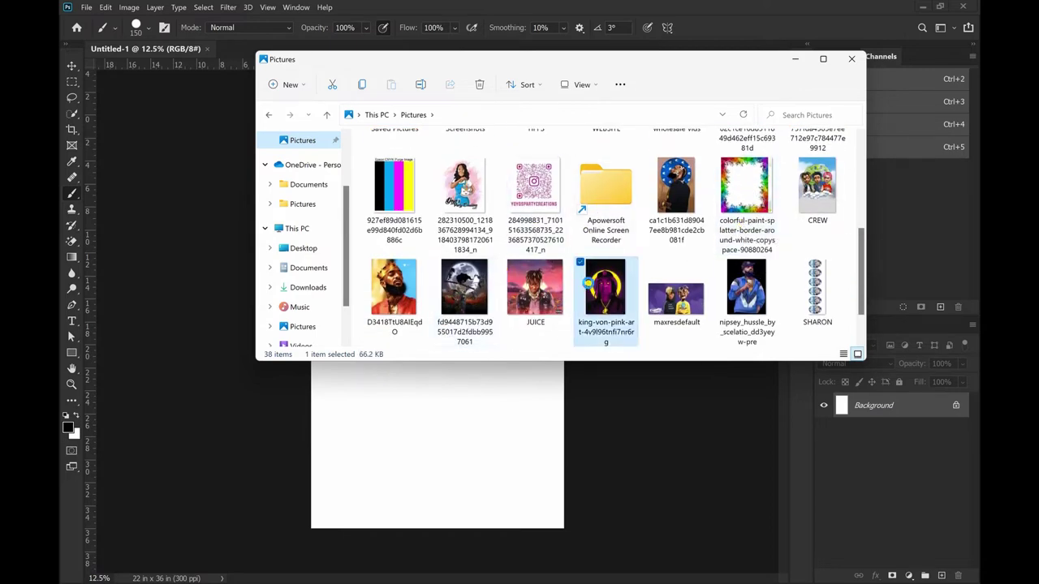
click(393, 414)
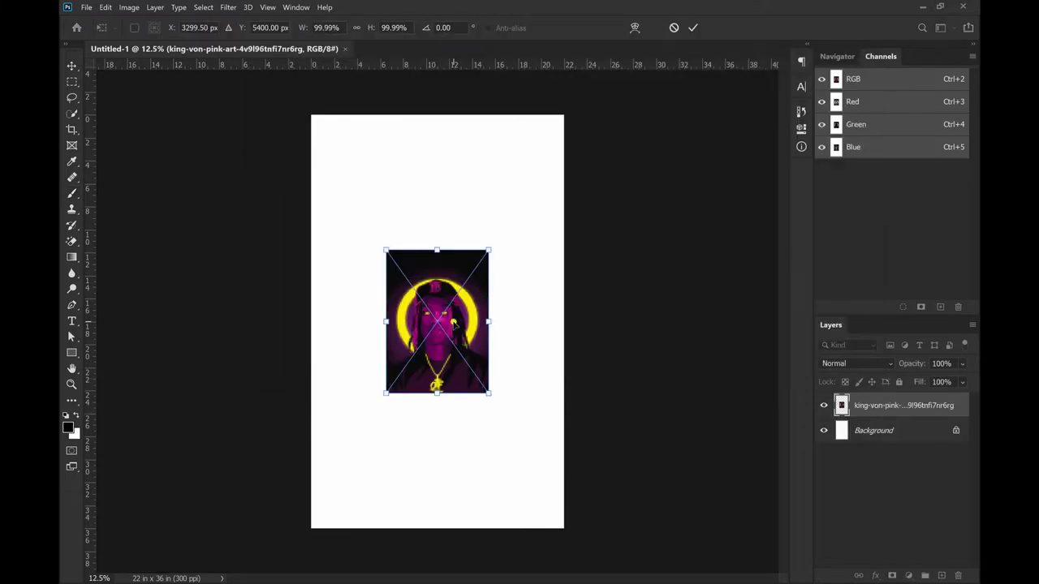
Step: Scale the pink portrait down to about 95% and commit it in the top-left corner
drag(473, 317, 444, 255)
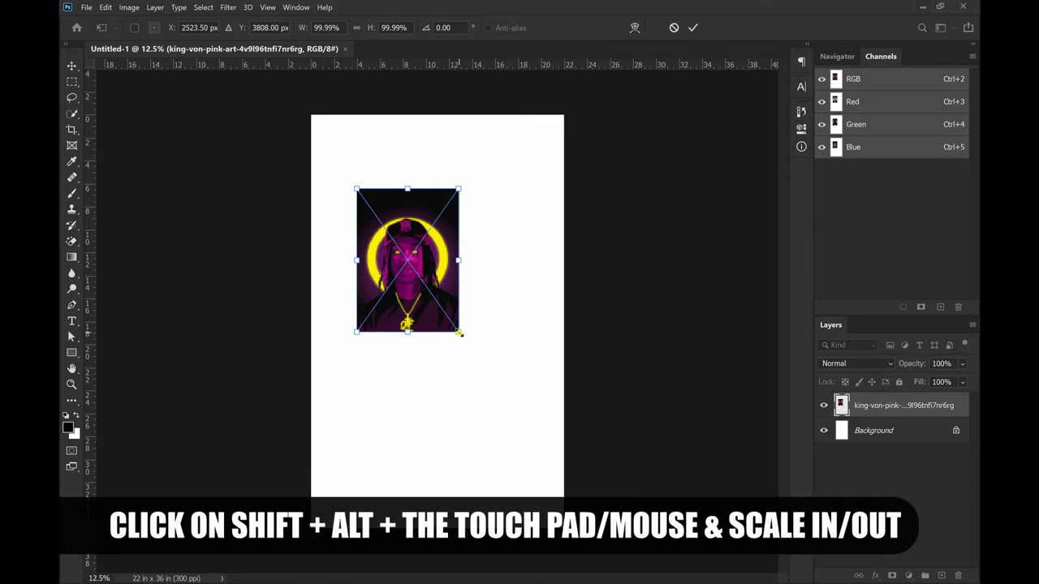
mouse_move(459, 333)
mouse_down()
mouse_move(431, 300)
mouse_move(452, 348)
mouse_move(431, 311)
mouse_move(446, 352)
mouse_move(433, 319)
mouse_move(443, 350)
mouse_move(440, 341)
mouse_up()
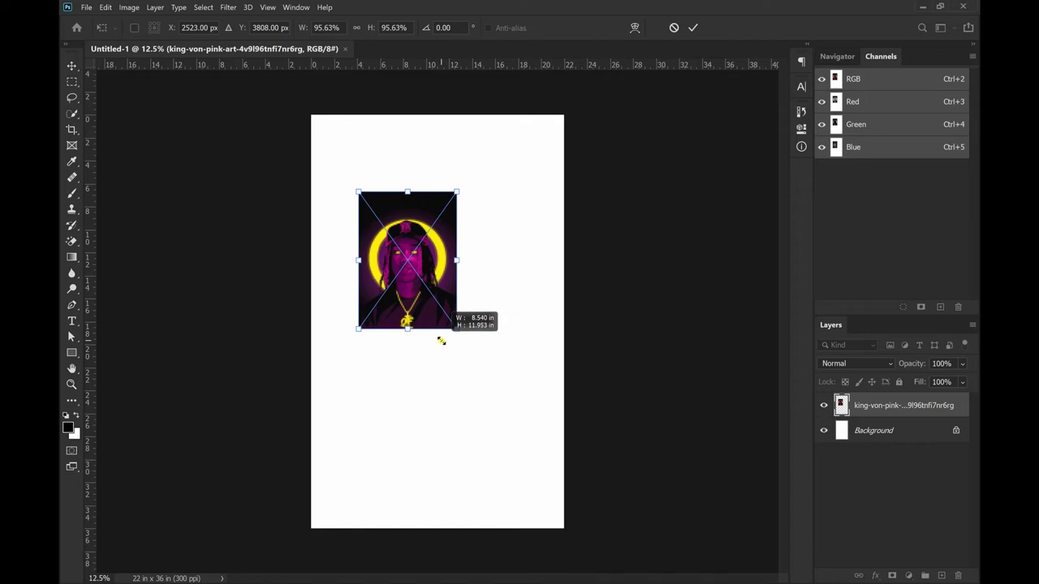
drag(440, 341, 440, 340)
drag(430, 269, 390, 198)
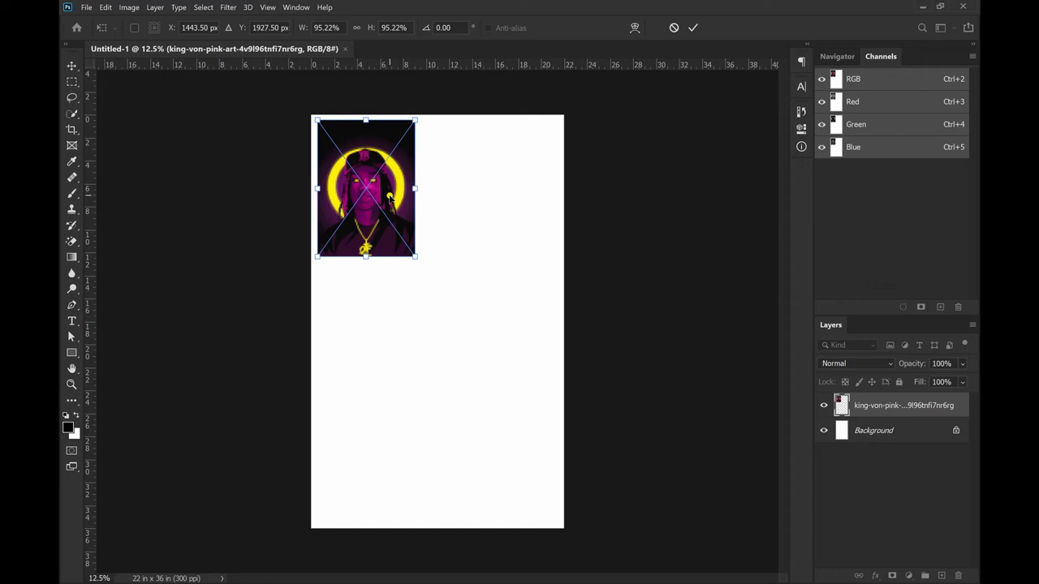
click(692, 27)
key(b)
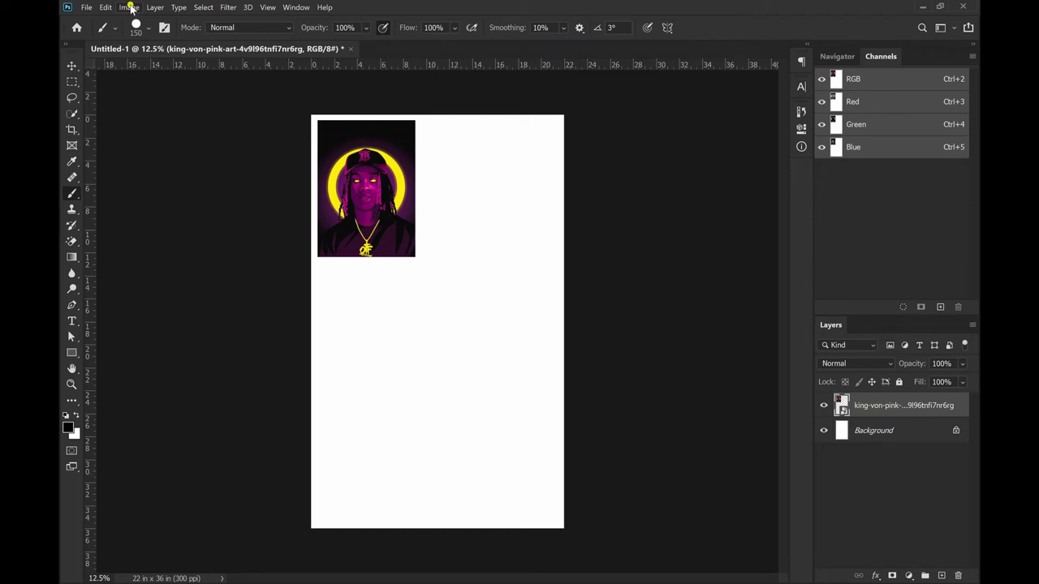
Step: Duplicate the pink portrait layer and move the copy to its right along the top row
key(ctrl+j)
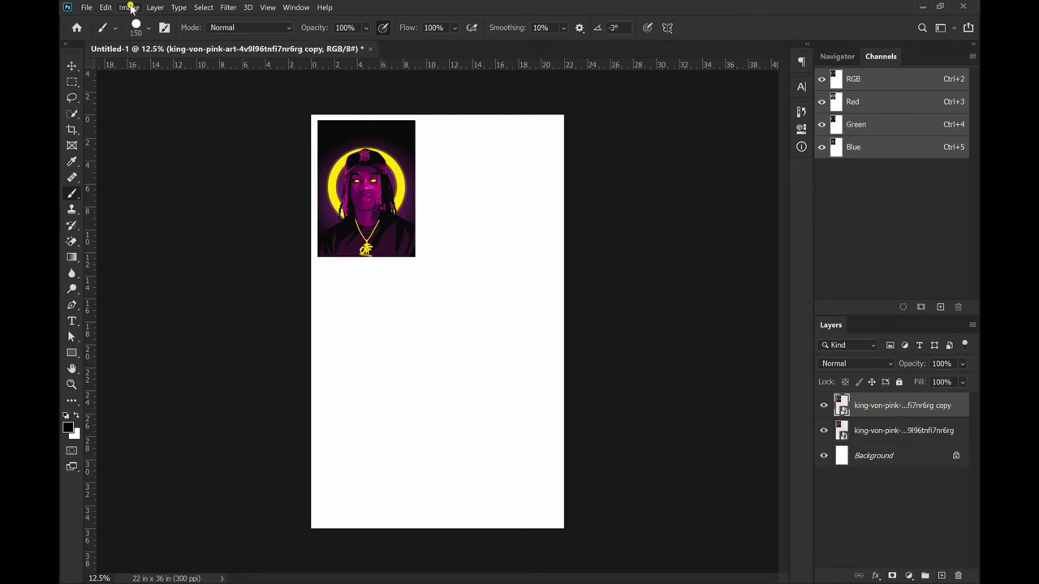
click(71, 66)
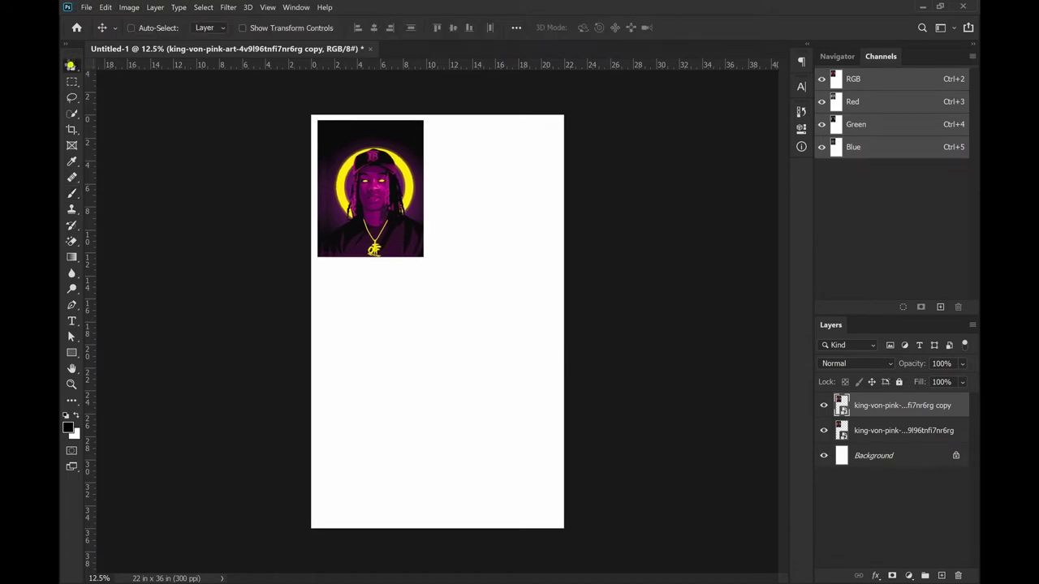
drag(377, 194, 481, 197)
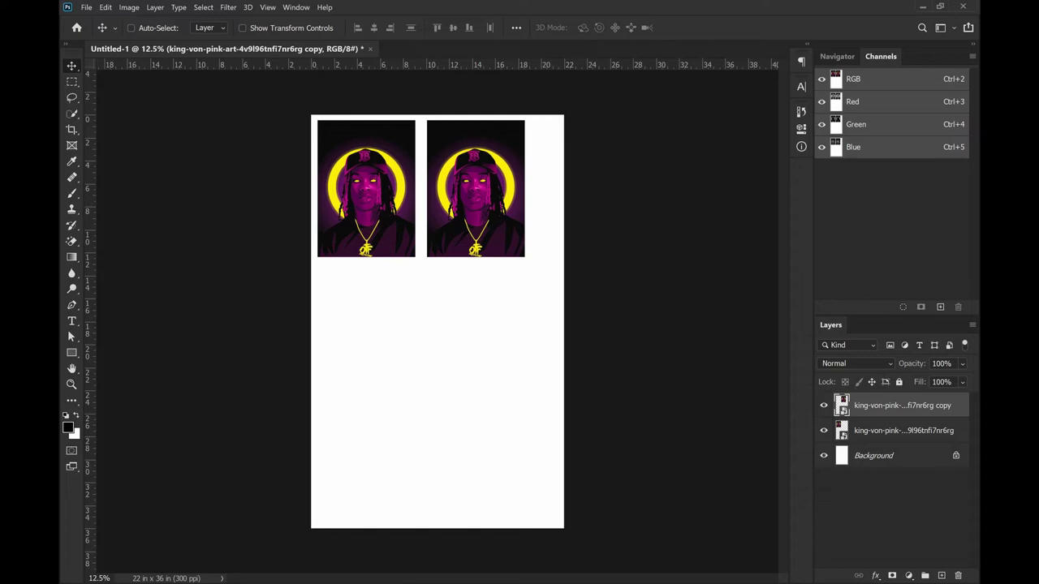
Step: Place the nipsey_hussle blue-jacket portrait at 57.57% beneath the left pink portrait
key(alt+Tab)
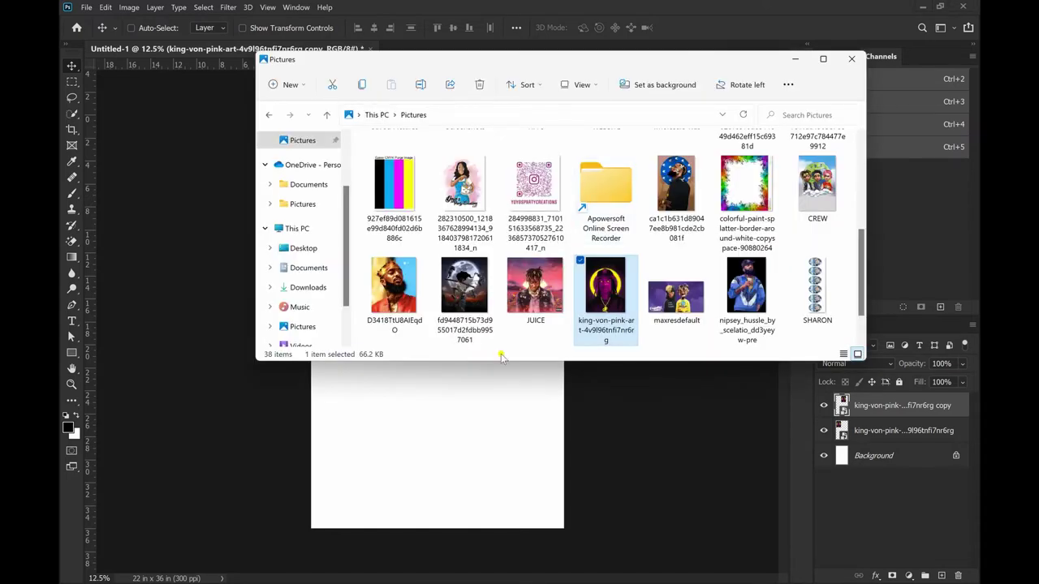
click(749, 293)
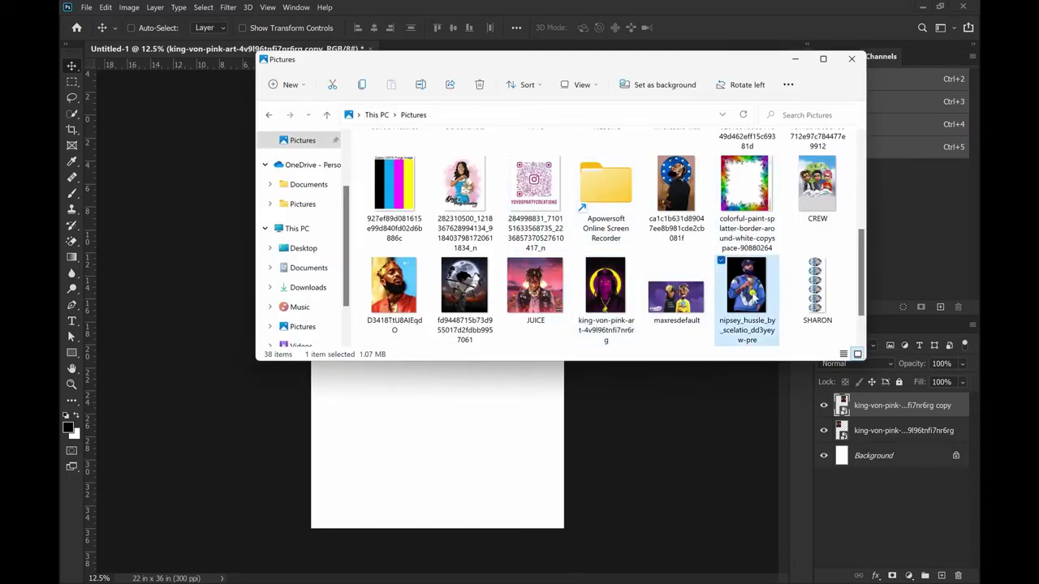
drag(748, 292, 403, 406)
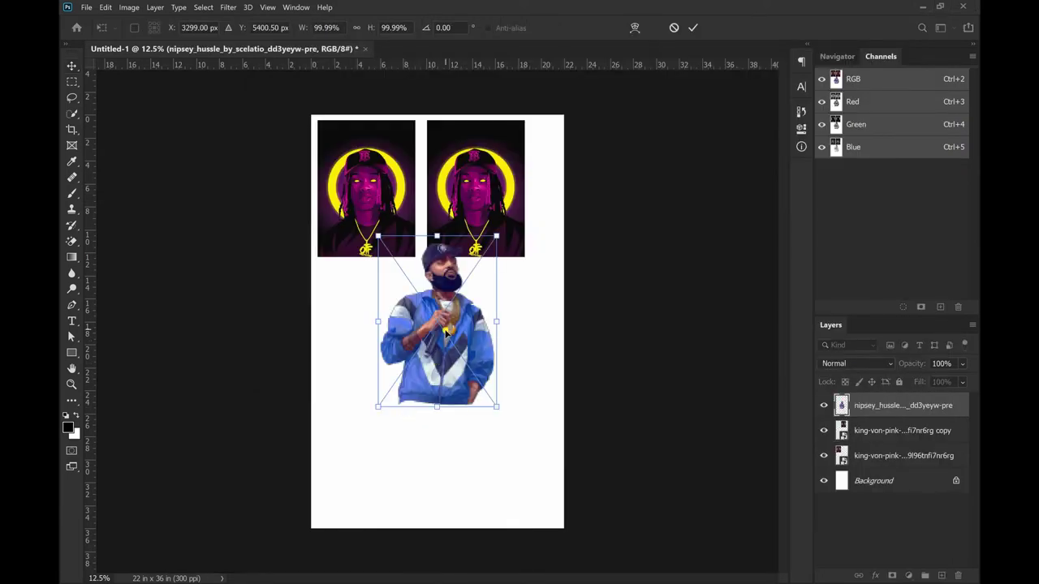
drag(445, 333, 386, 361)
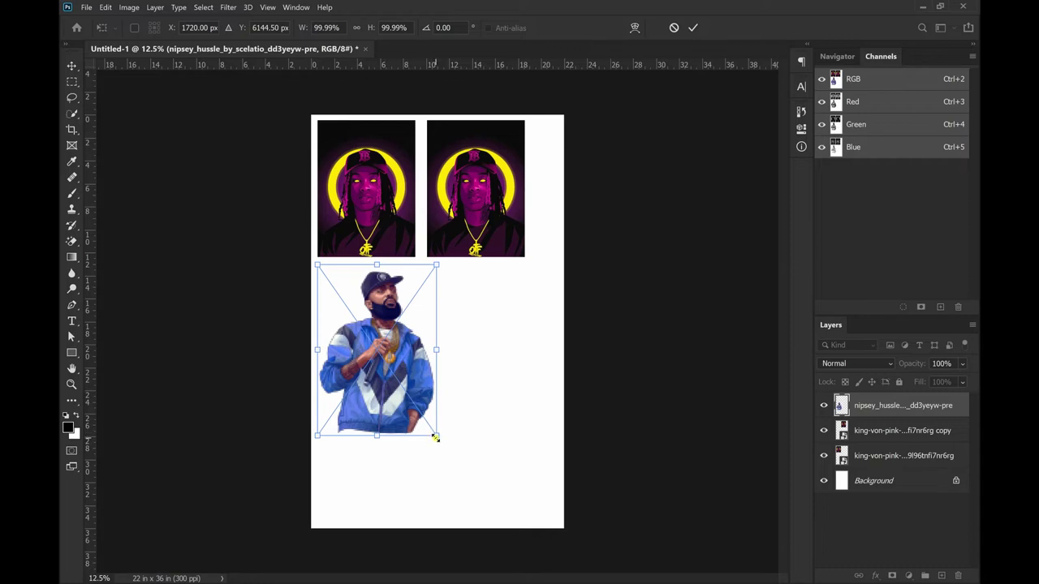
drag(436, 438, 407, 403)
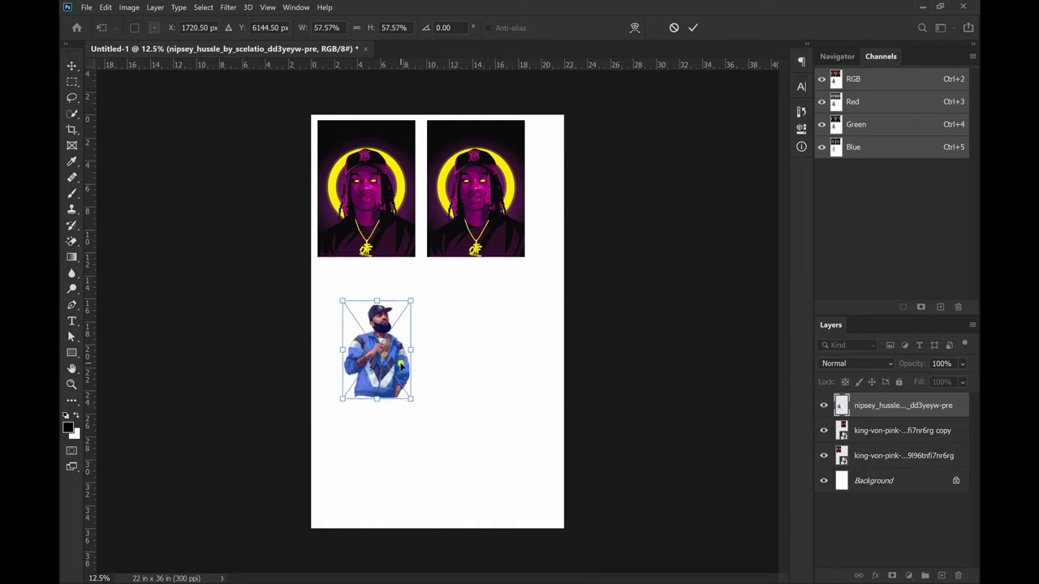
drag(394, 360, 365, 319)
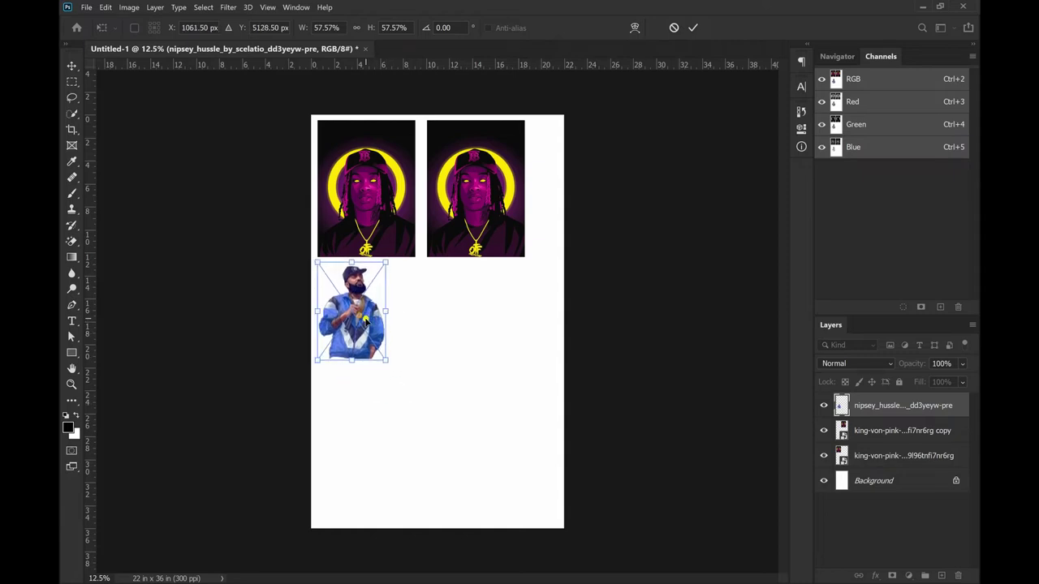
click(691, 27)
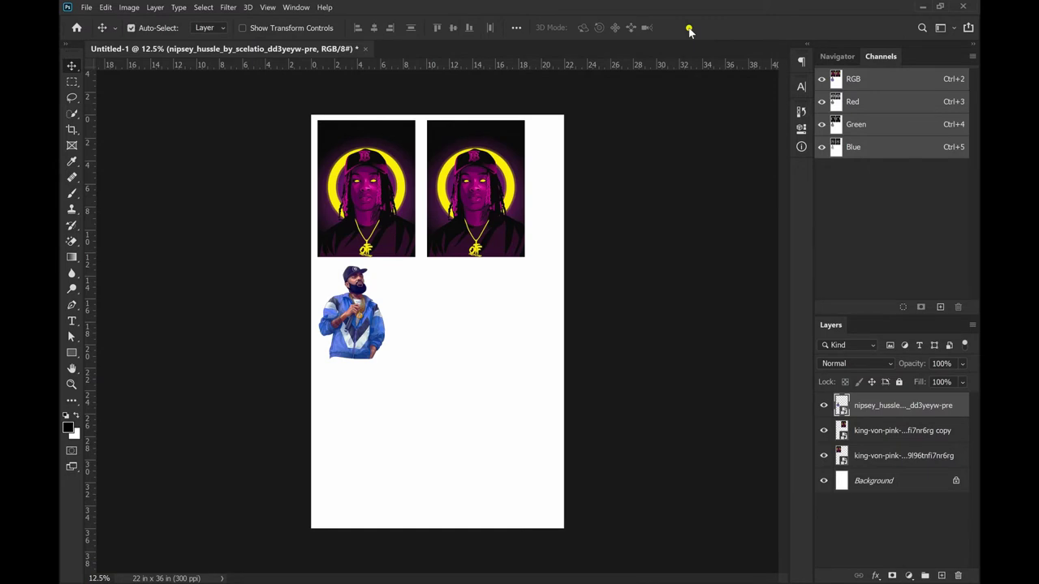
Step: Duplicate the blue-jacket portrait and drag the copy rightward along the second row
key(ctrl+j)
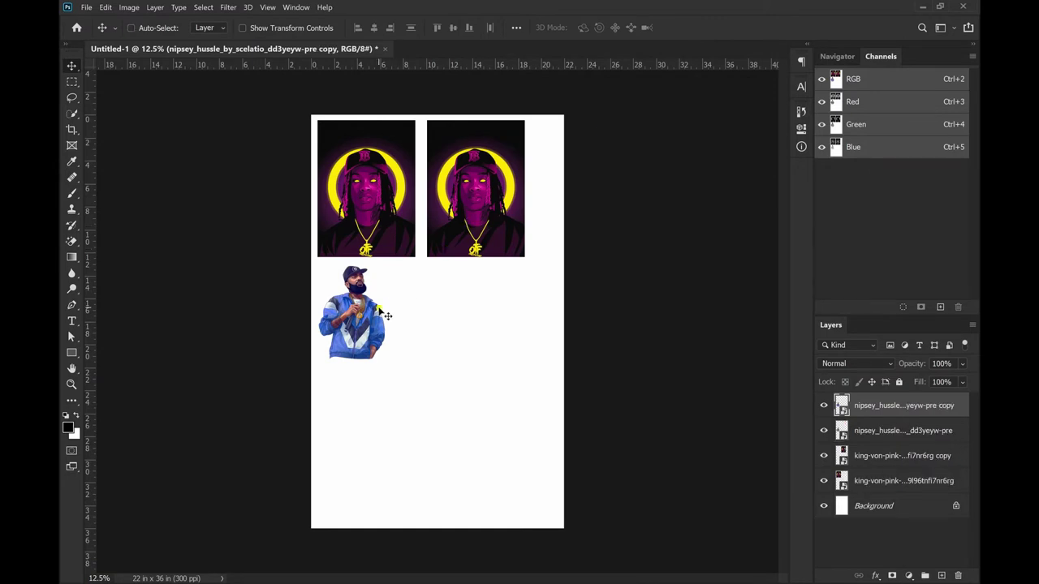
drag(342, 317, 497, 341)
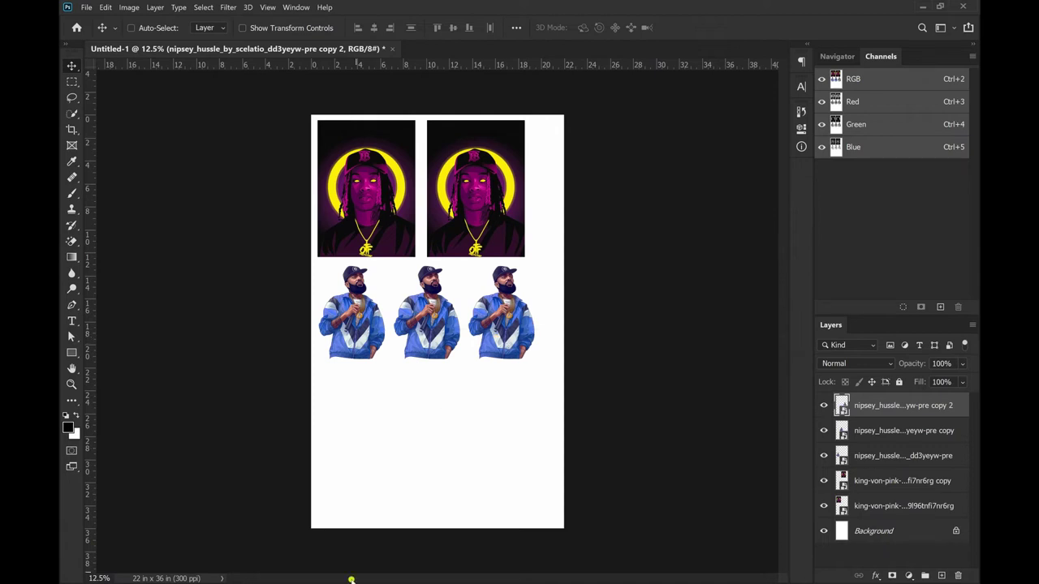
key(alt+Tab)
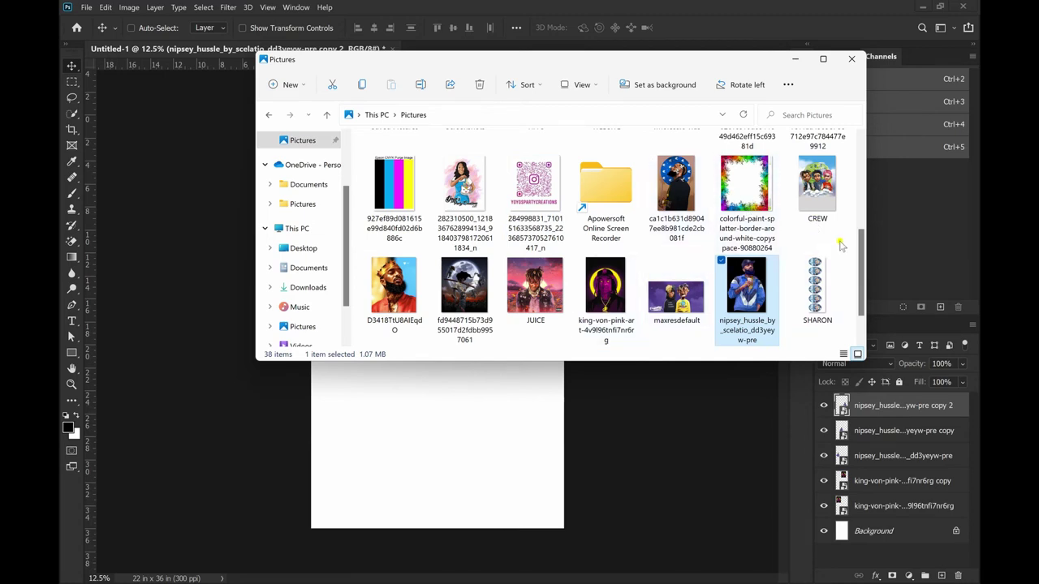
Step: Place the yoyo logo below the second row and shrink it to about 47%
scroll(862, 268, up, 2)
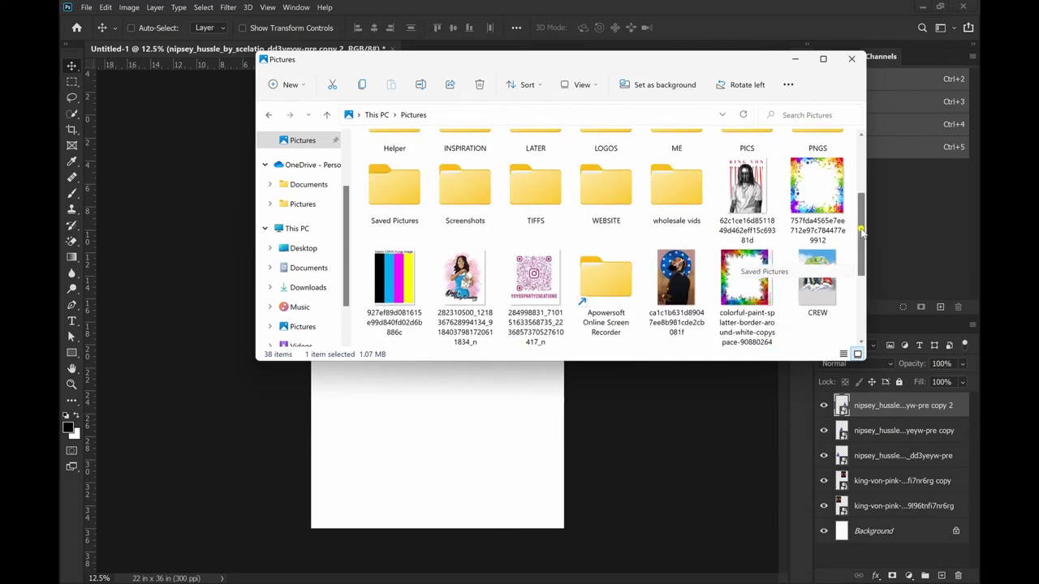
scroll(862, 268, down, 2)
scroll(862, 267, down, 2)
drag(470, 297, 404, 410)
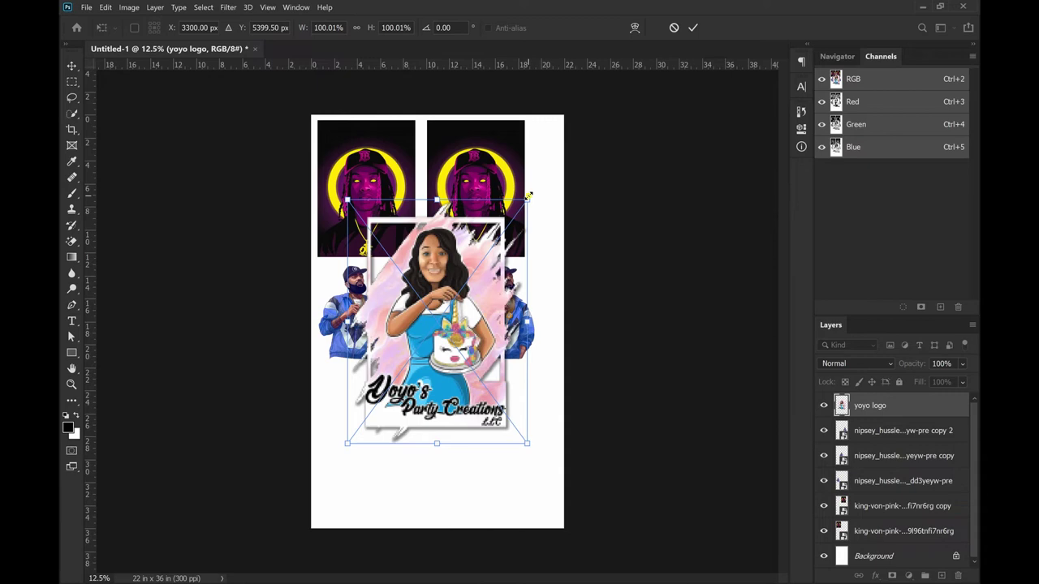
drag(528, 196, 366, 374)
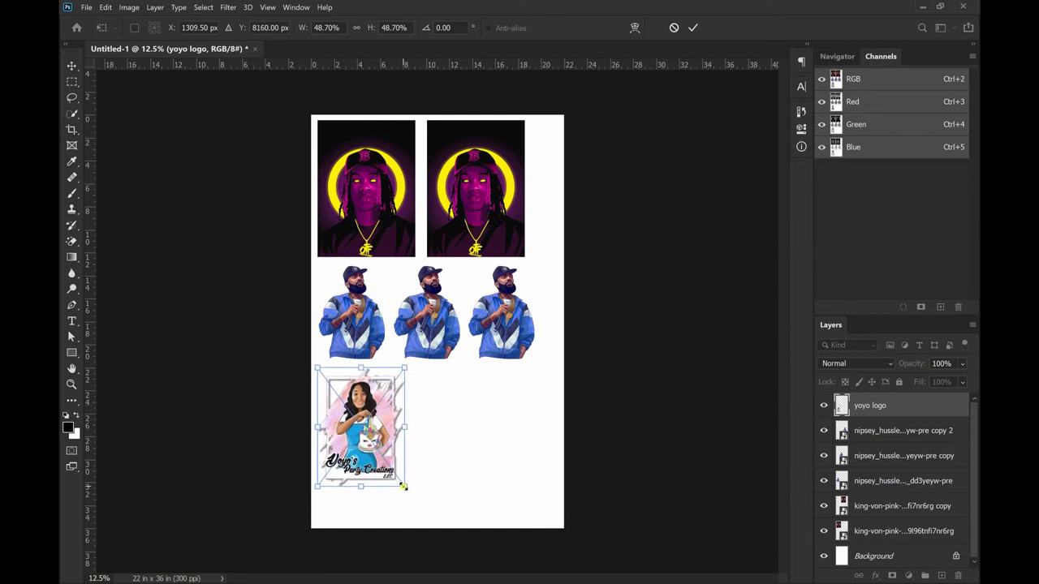
drag(403, 486, 408, 491)
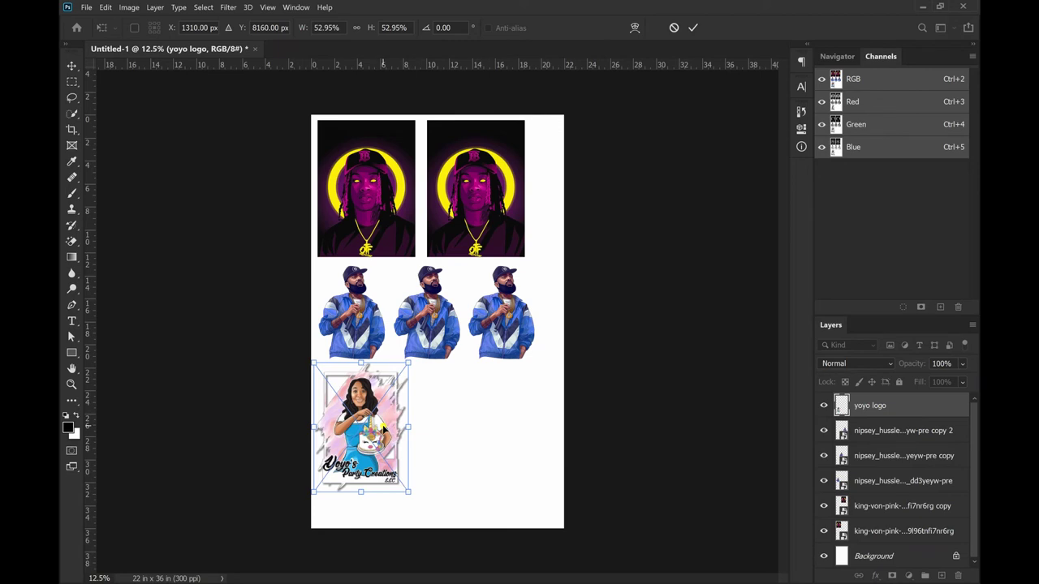
drag(383, 431, 380, 427)
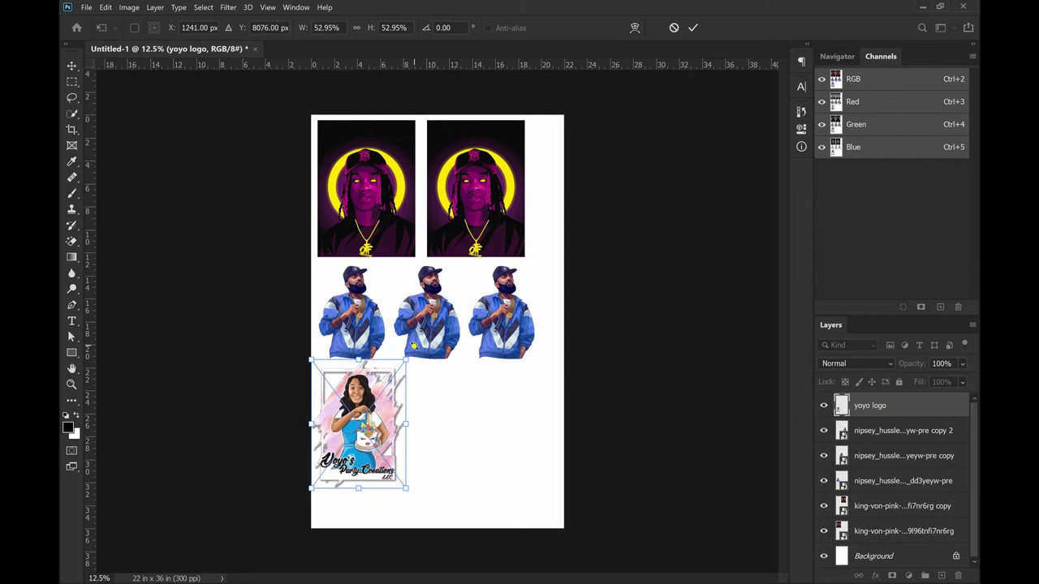
Step: Rotate the yoyo logo 90°, commit it, and add a copy to its right
drag(413, 346, 443, 478)
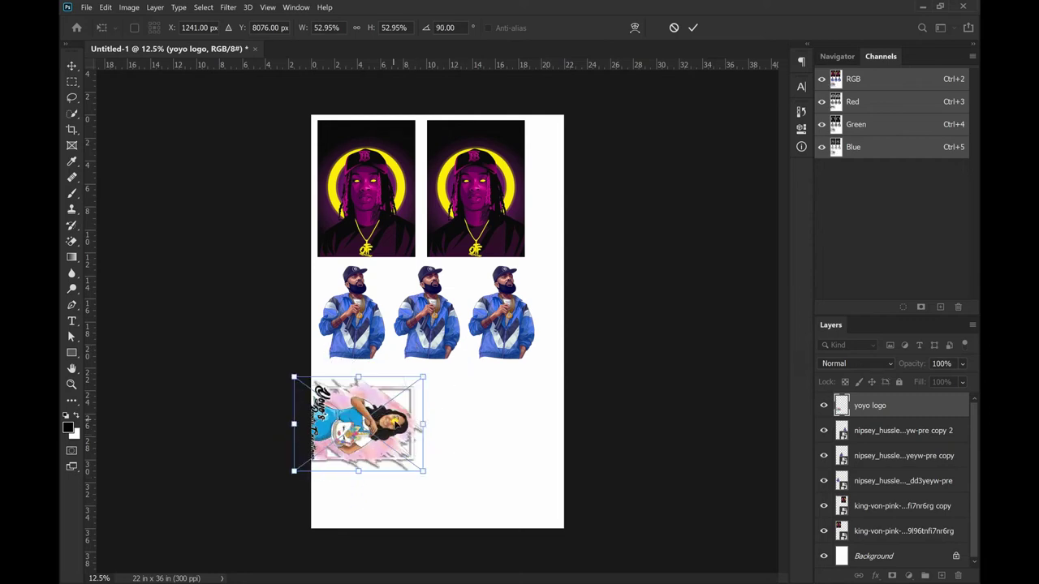
drag(393, 421, 418, 411)
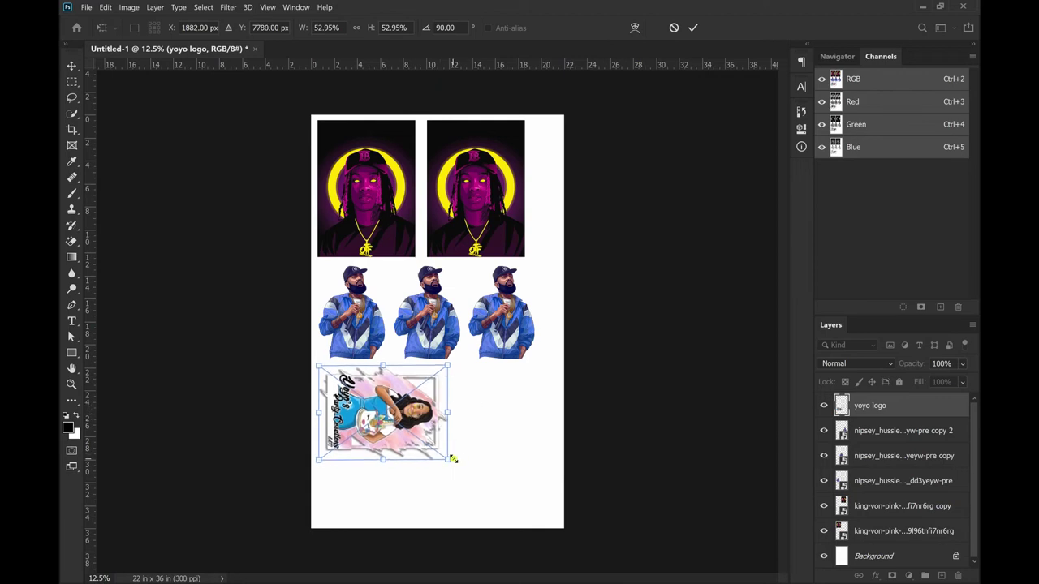
drag(447, 460, 414, 432)
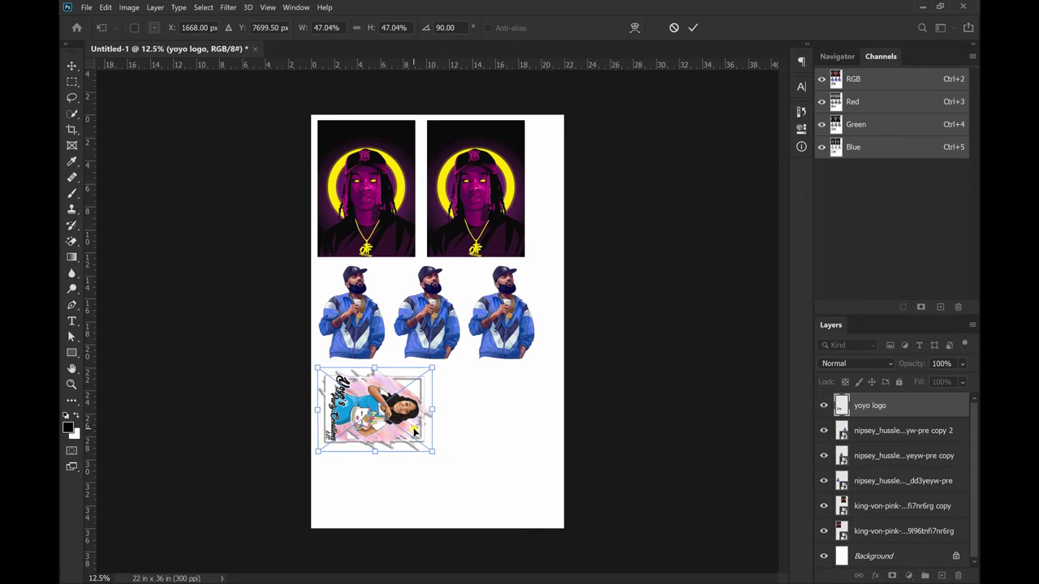
click(693, 27)
key(ctrl+j)
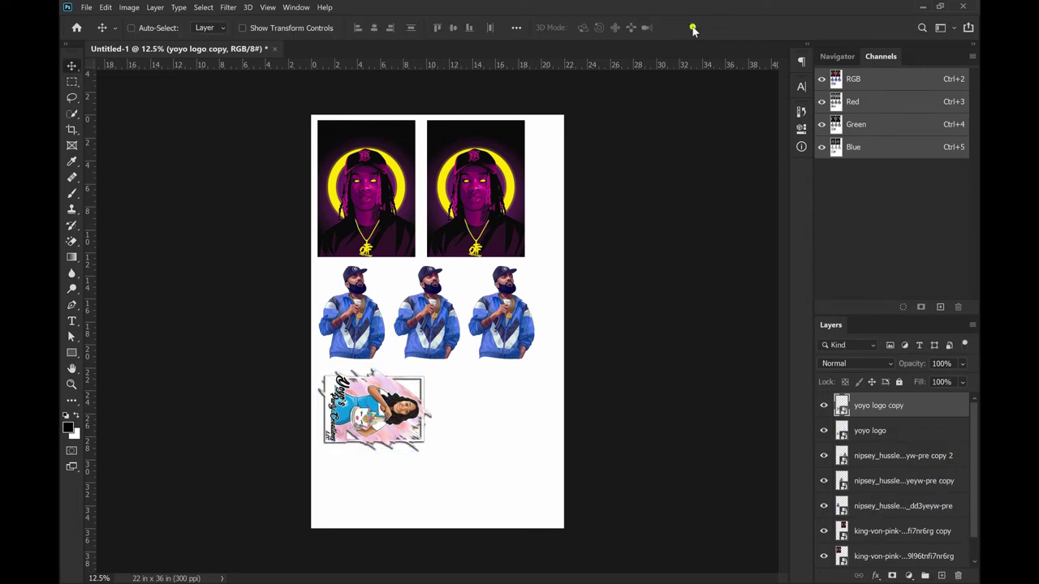
drag(394, 392, 508, 398)
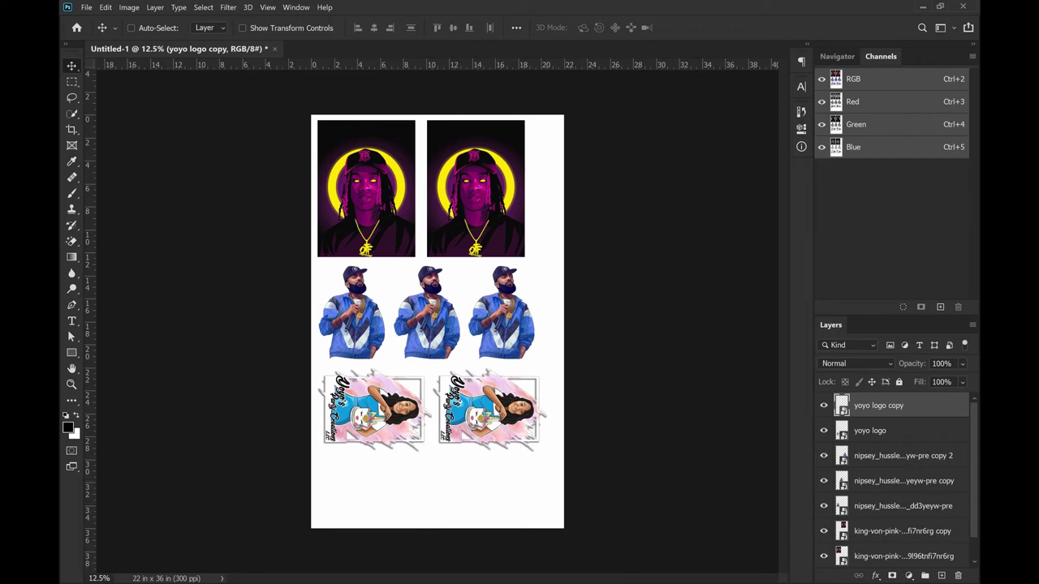
Step: Drag the QR code JPG from the Pictures folder onto the sheet's lower-left corner
key(alt+Tab)
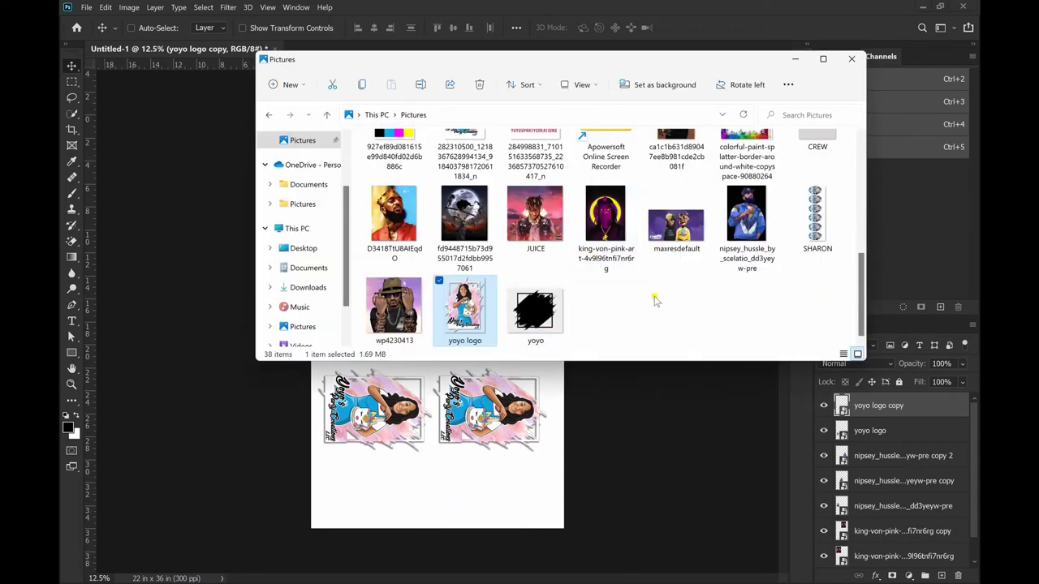
scroll(673, 292, up, 2)
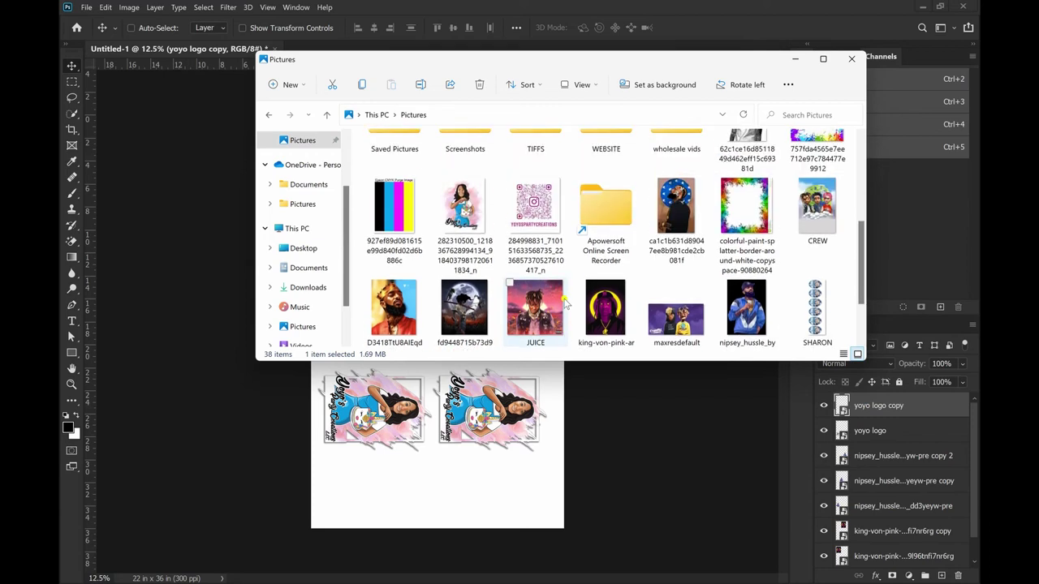
scroll(645, 250, up, 1)
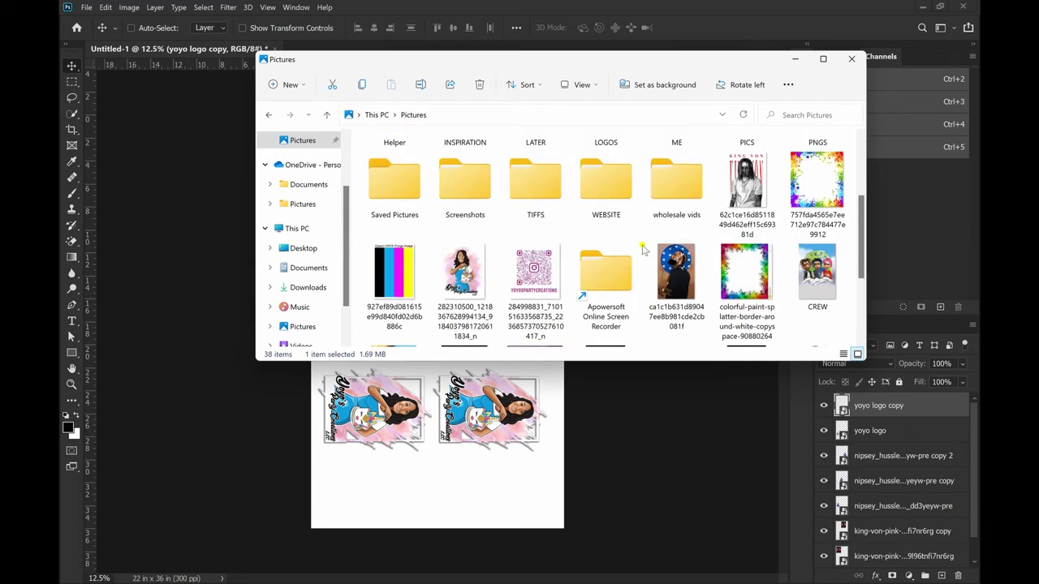
scroll(642, 247, down, 1)
scroll(642, 248, down, 1)
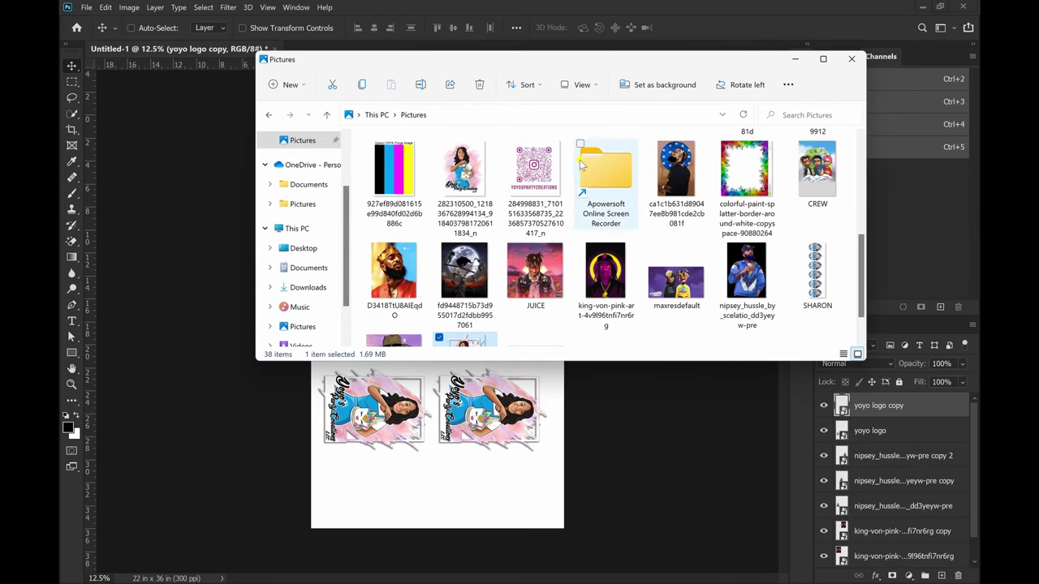
click(537, 155)
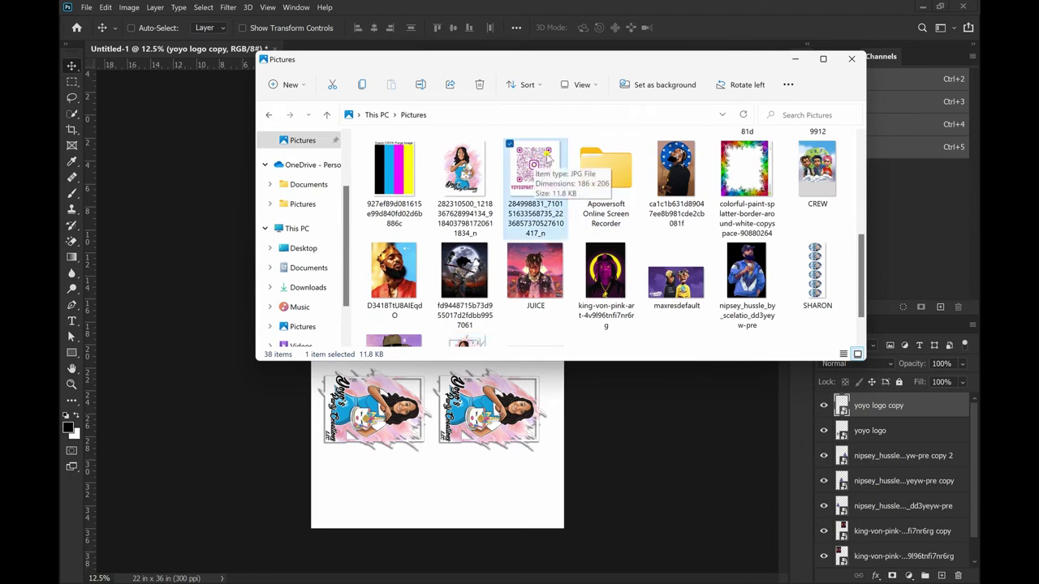
drag(533, 162, 349, 501)
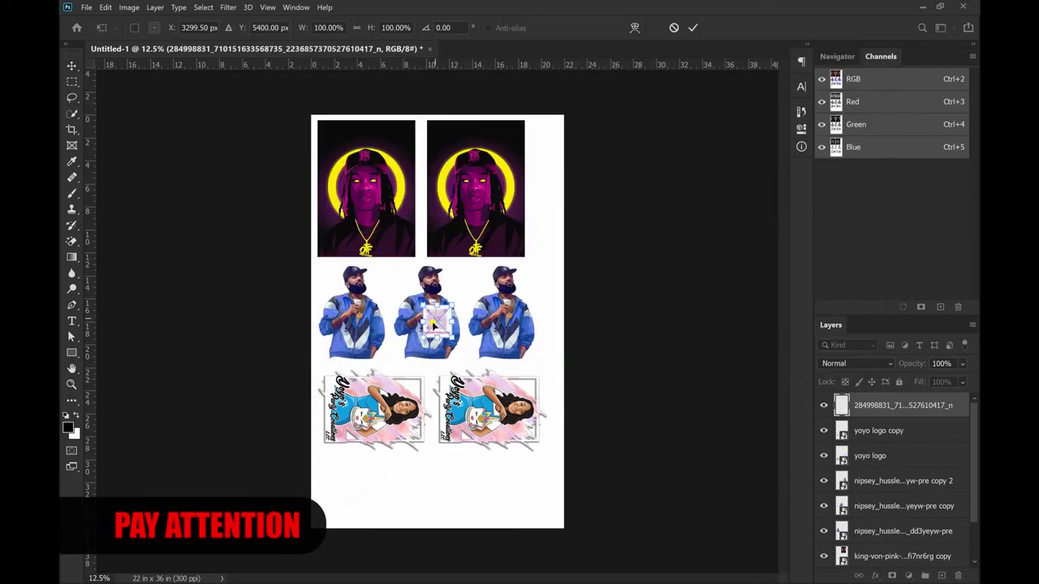
drag(437, 319, 337, 474)
scroll(884, 474, down, 2)
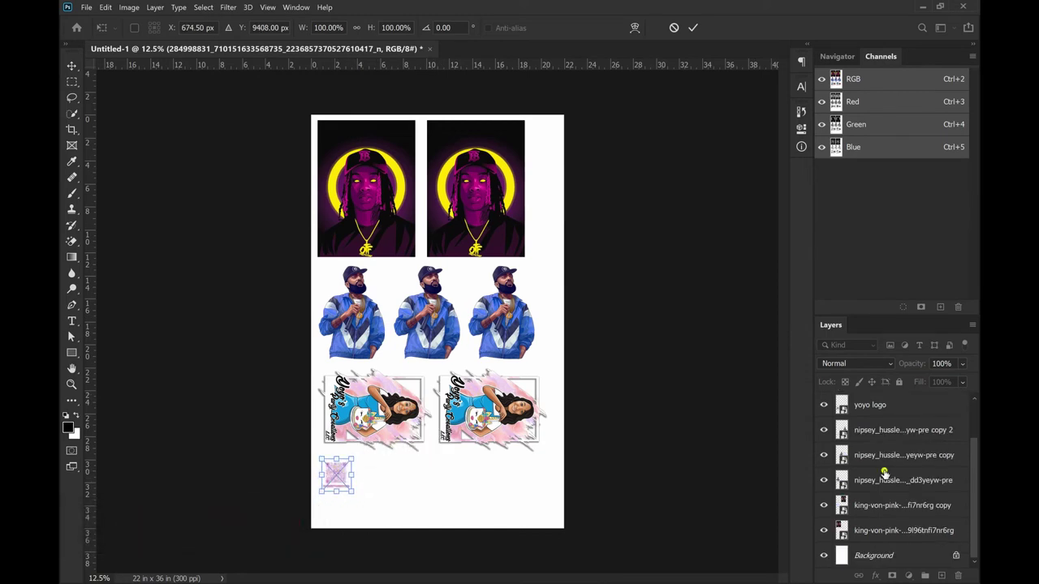
Step: Hide the Background layer, then stack QR-code copies down the sheet's top-right edge
click(824, 555)
click(823, 554)
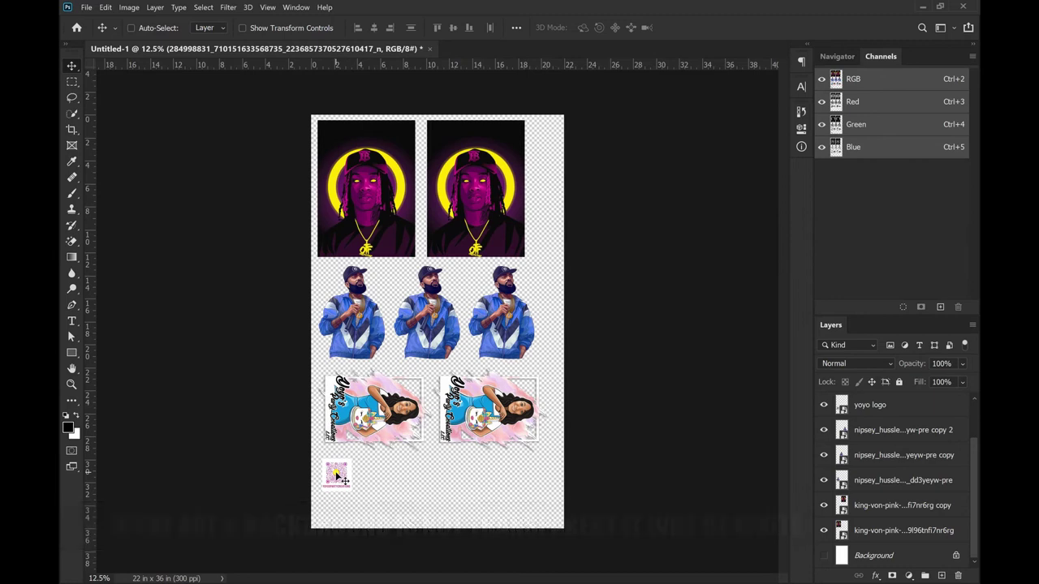
drag(354, 470, 548, 145)
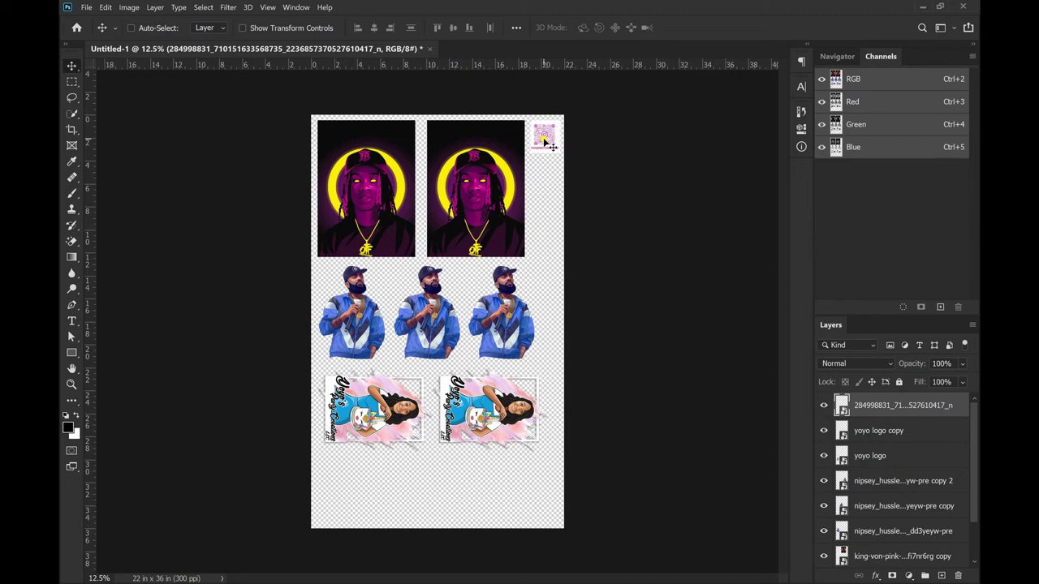
drag(548, 144, 546, 279)
key(ctrl+j)
key(ctrl+j)
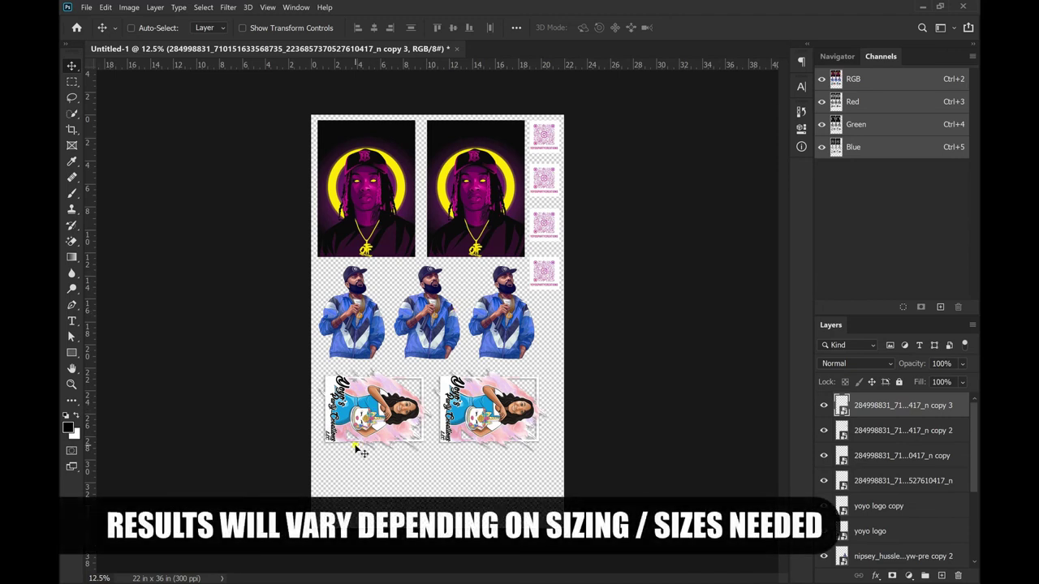
Step: Place the maxresdefault picture bottom-left, scaled to 56.42%, and commit it
click(348, 579)
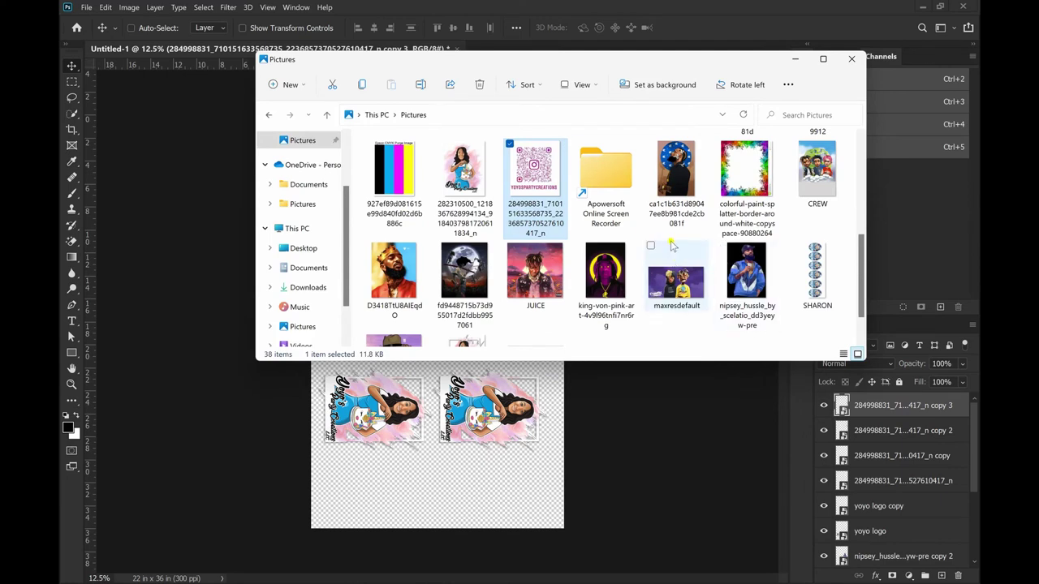
scroll(671, 245, down, 1)
scroll(671, 245, up, 1)
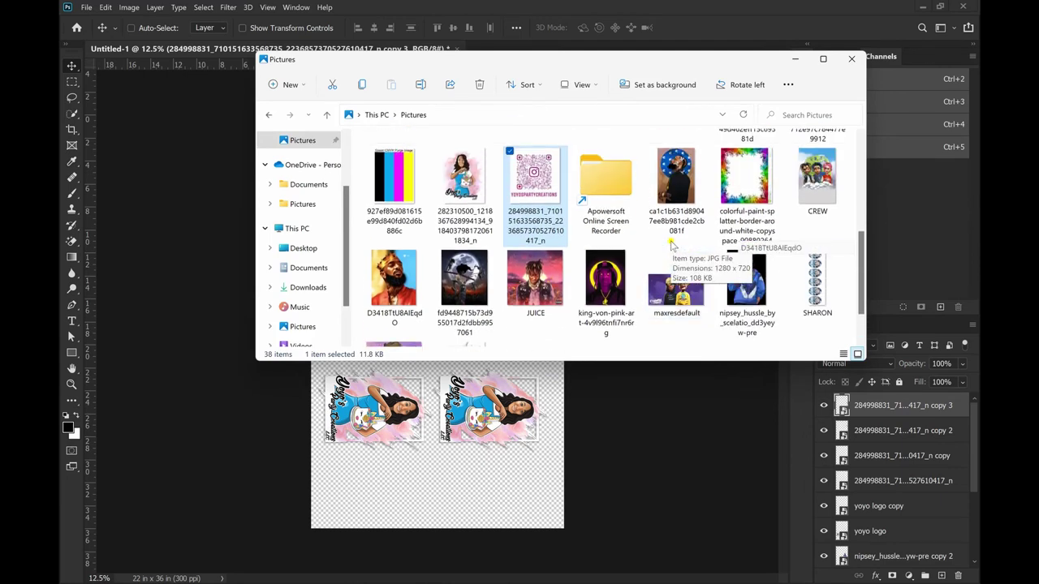
scroll(671, 245, down, 1)
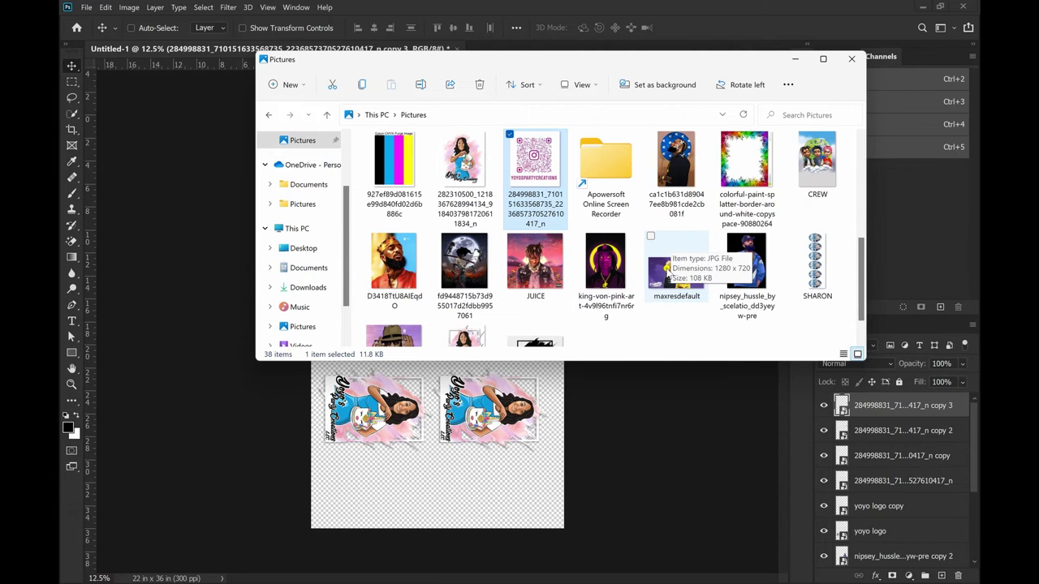
click(667, 268)
drag(667, 274, 361, 479)
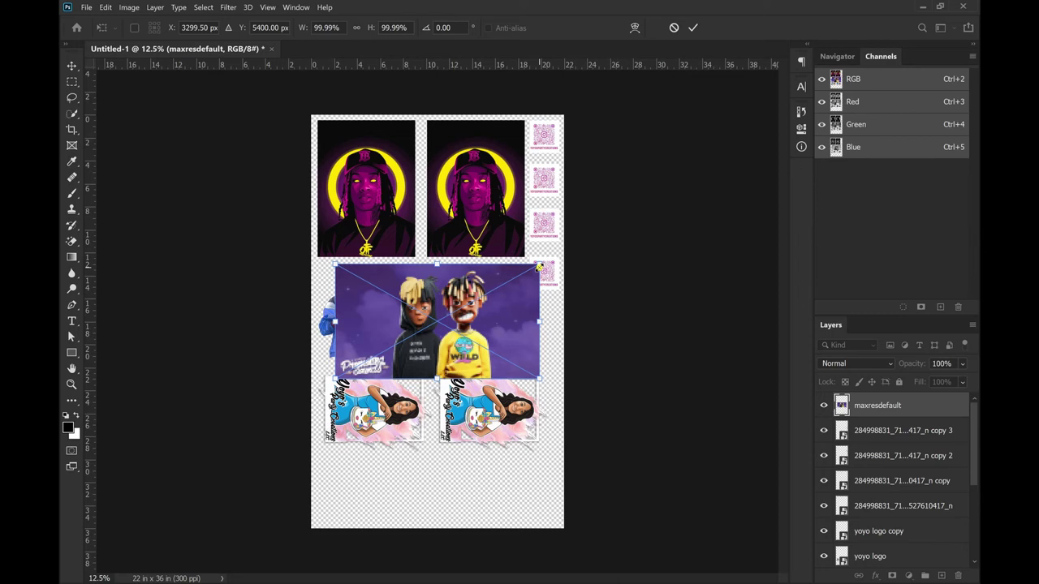
drag(539, 266, 390, 480)
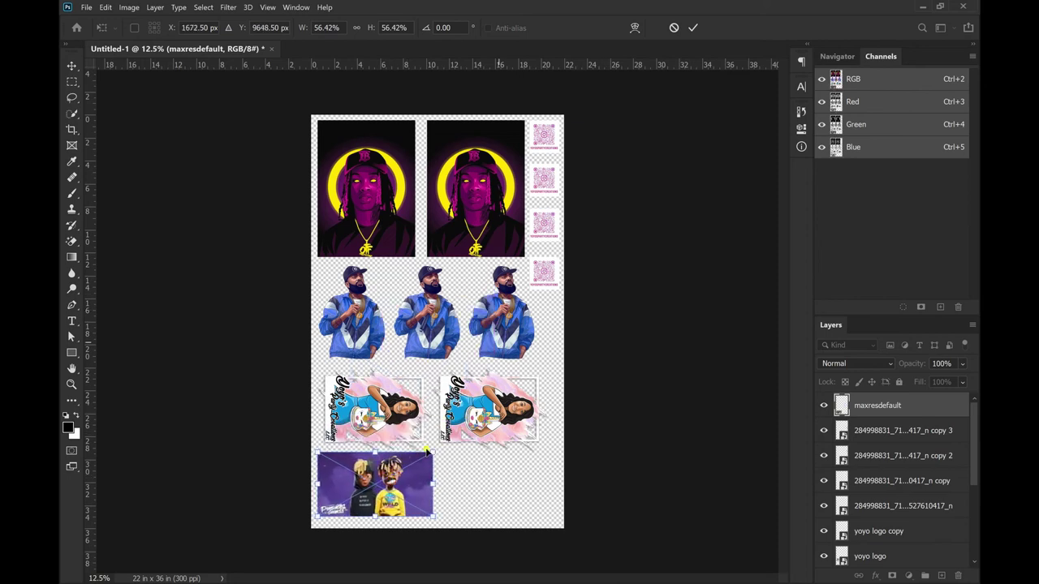
click(698, 27)
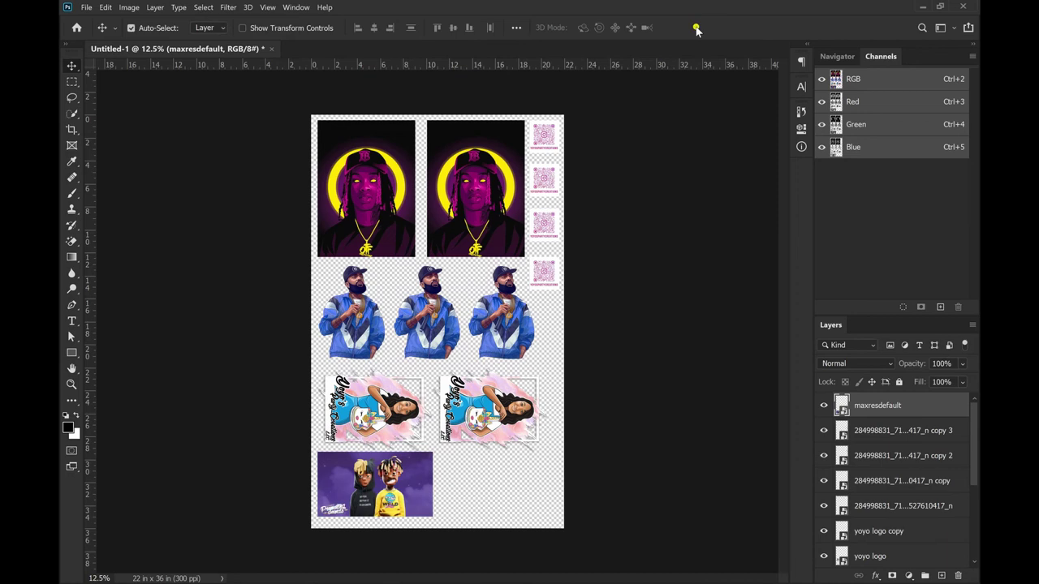
Step: Duplicate the purple maxresdefault picture and place the copy to its right in the bottom row
key(ctrl+j)
drag(399, 469, 519, 479)
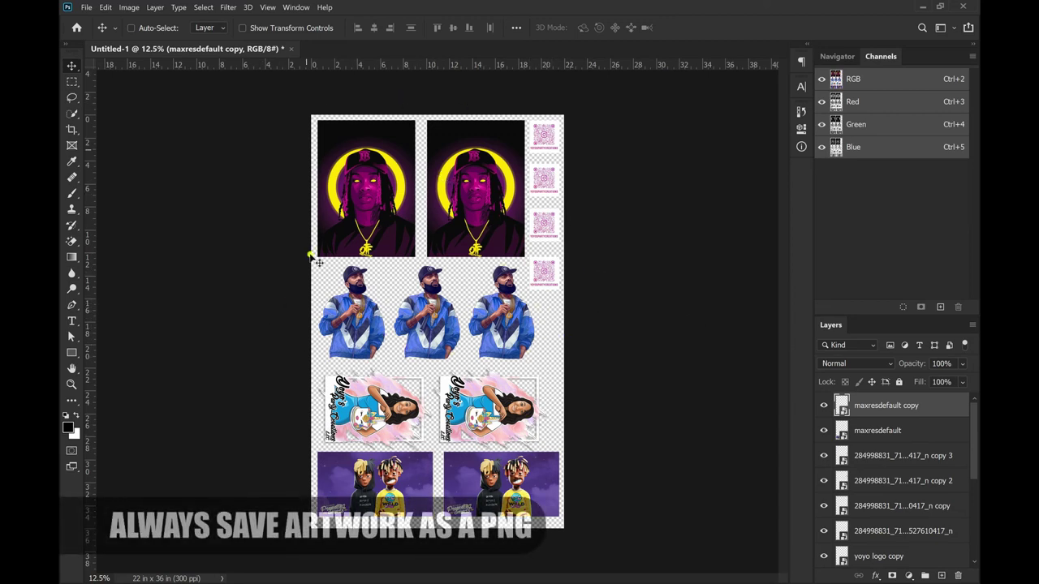
click(82, 8)
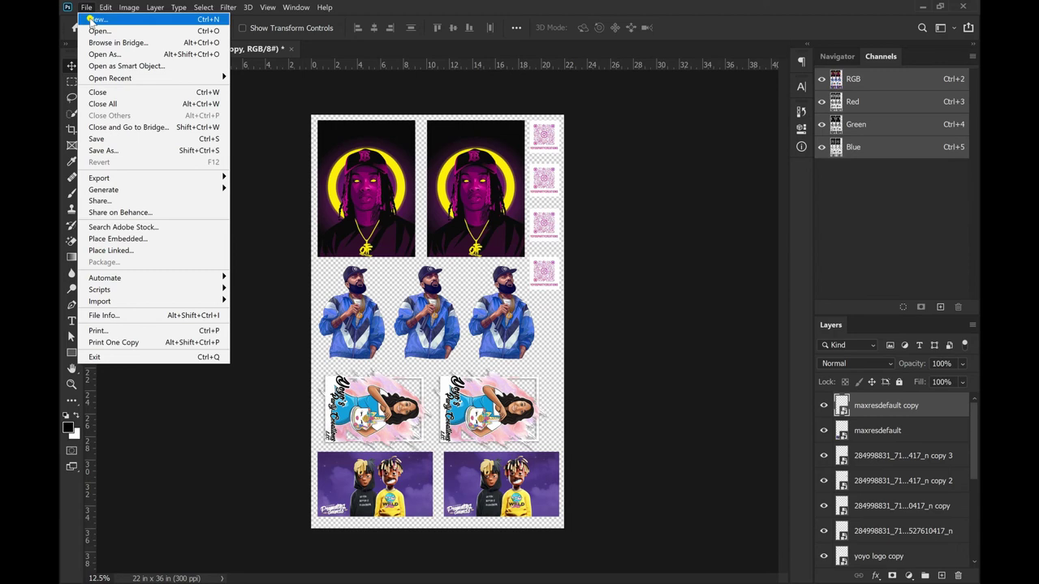
Step: Save the sheet as PNG file 'TESTER' in Pictures, accepting the default PNG Format Options
click(120, 151)
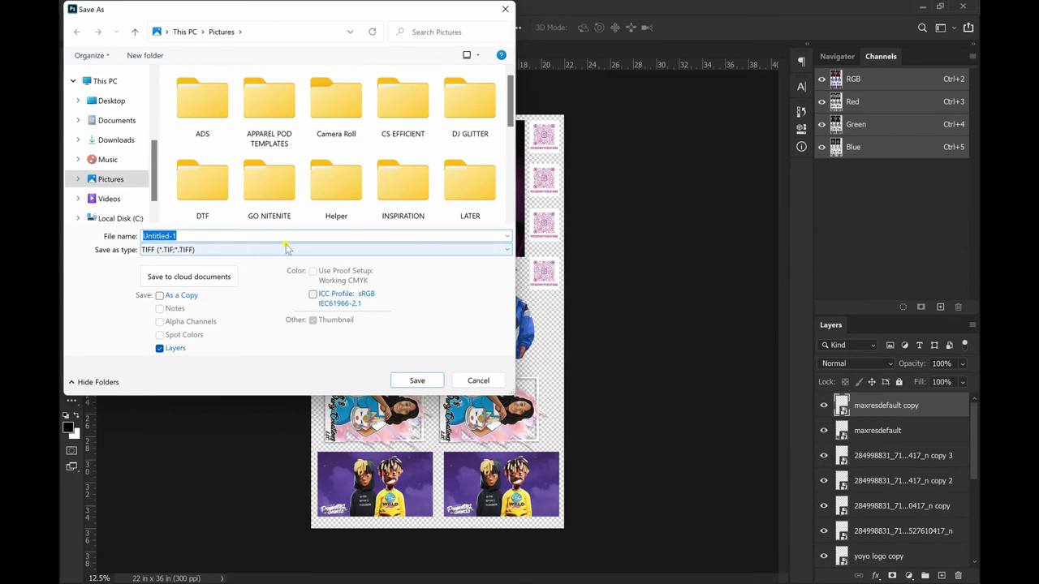
click(437, 253)
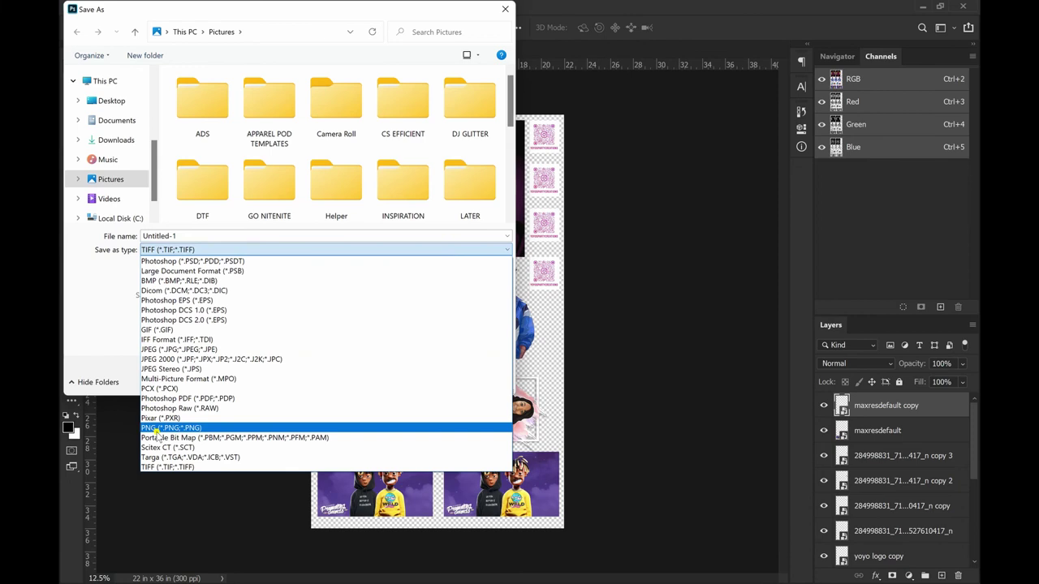
click(155, 428)
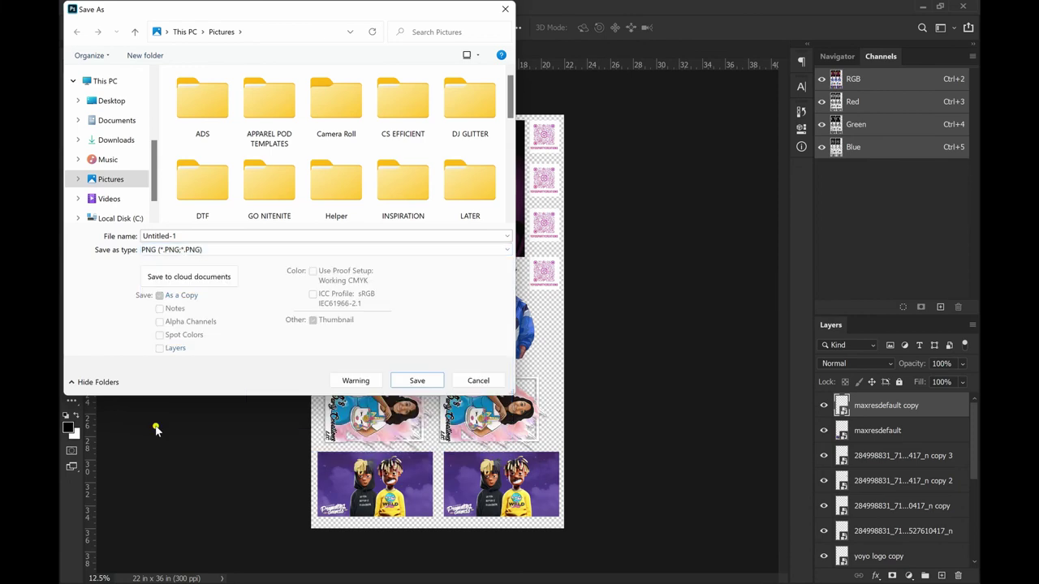
double_click(202, 235)
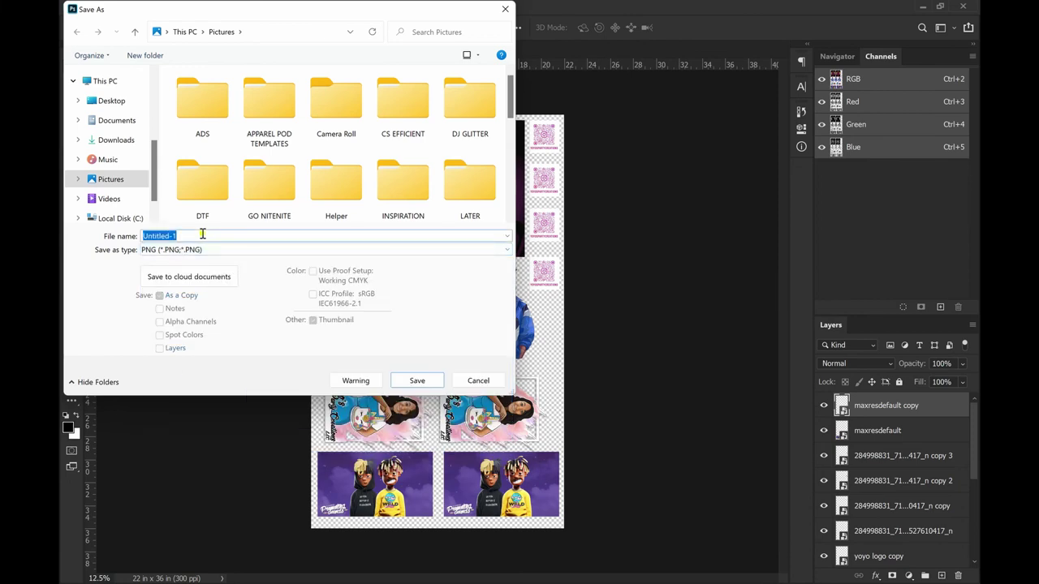
text(TESTER)
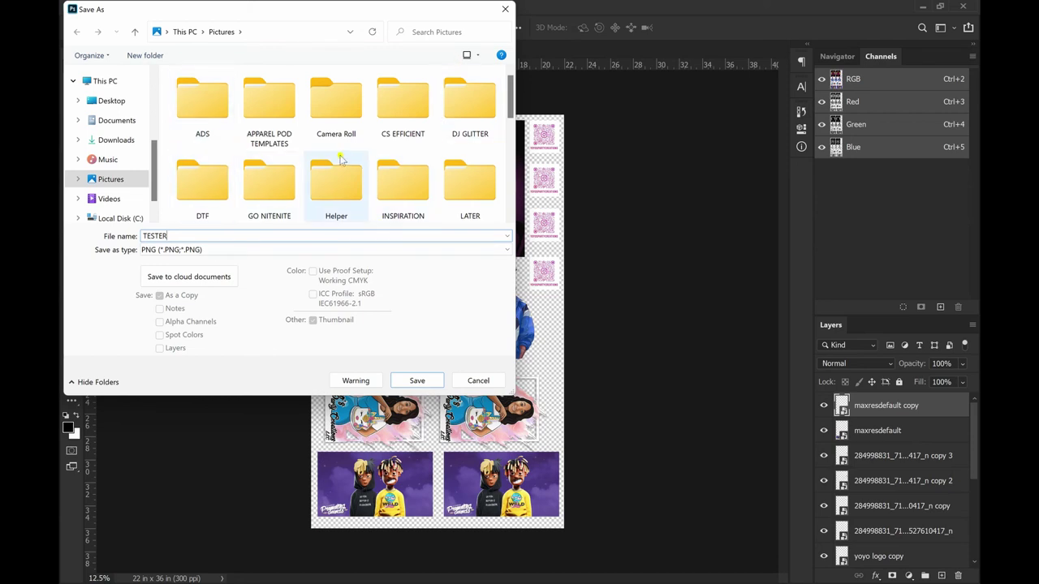
scroll(341, 159, down, 5)
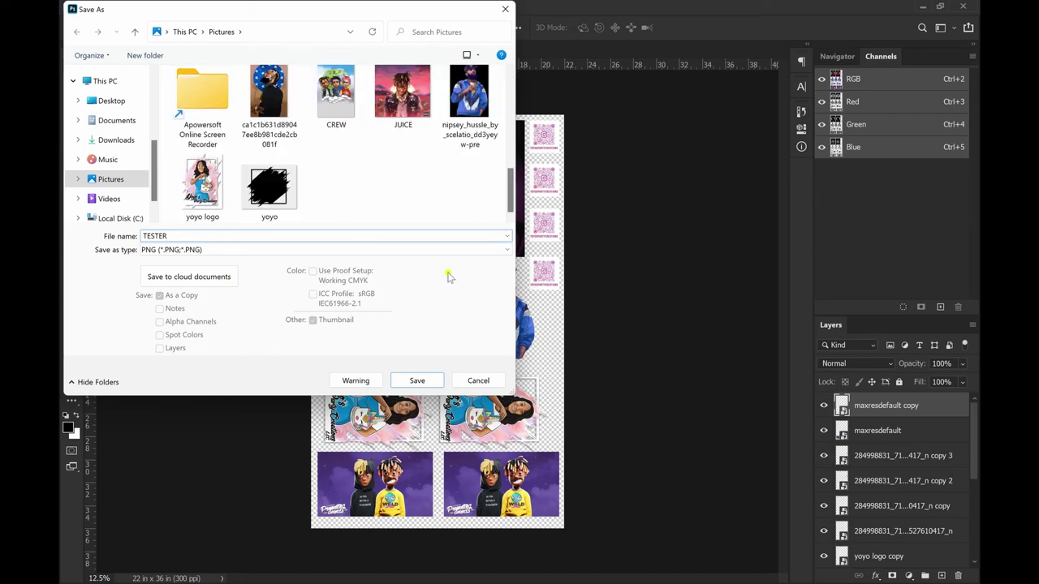
click(416, 381)
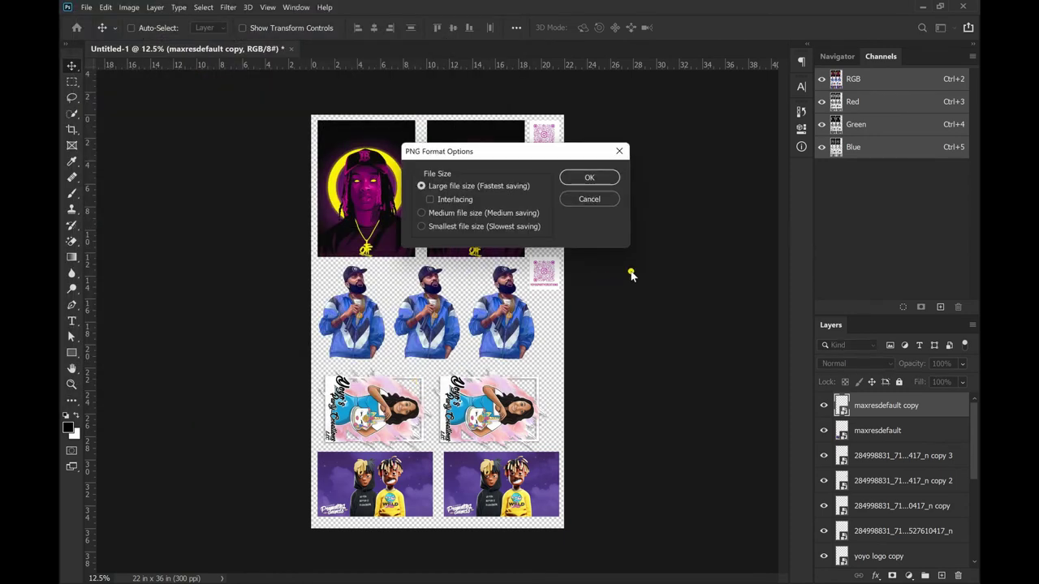
click(605, 179)
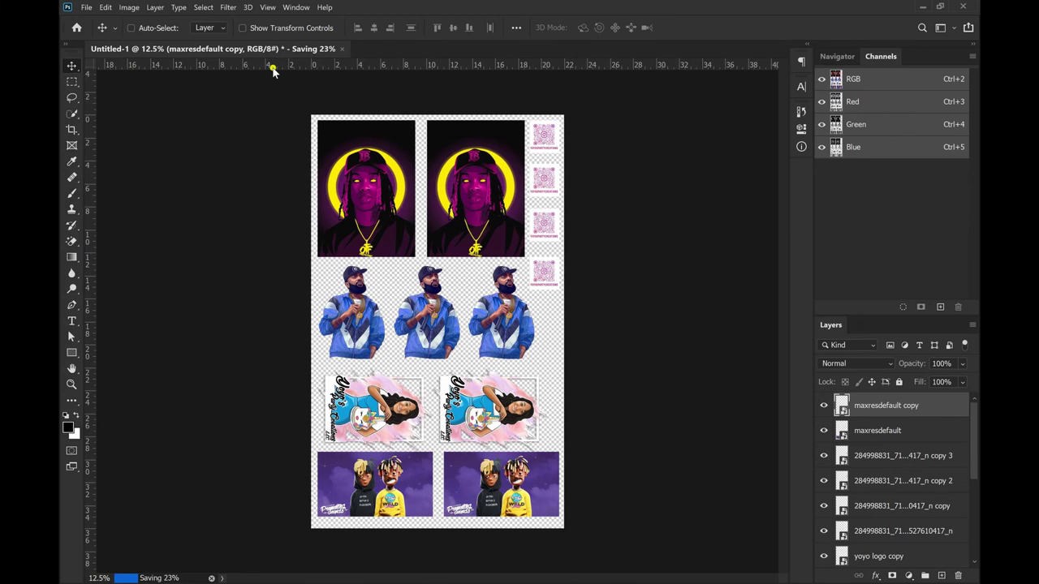